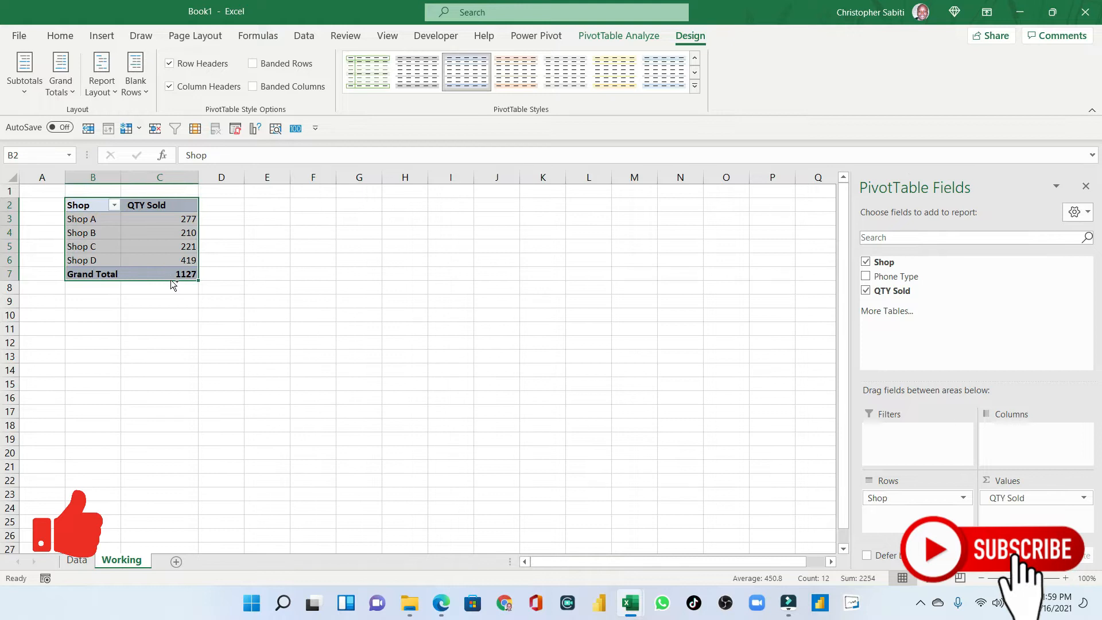
Step: Paste a copy of the shop pivot table at cell E2 and widen the copy's columns
left_click(260, 206)
key("ctrl+v")
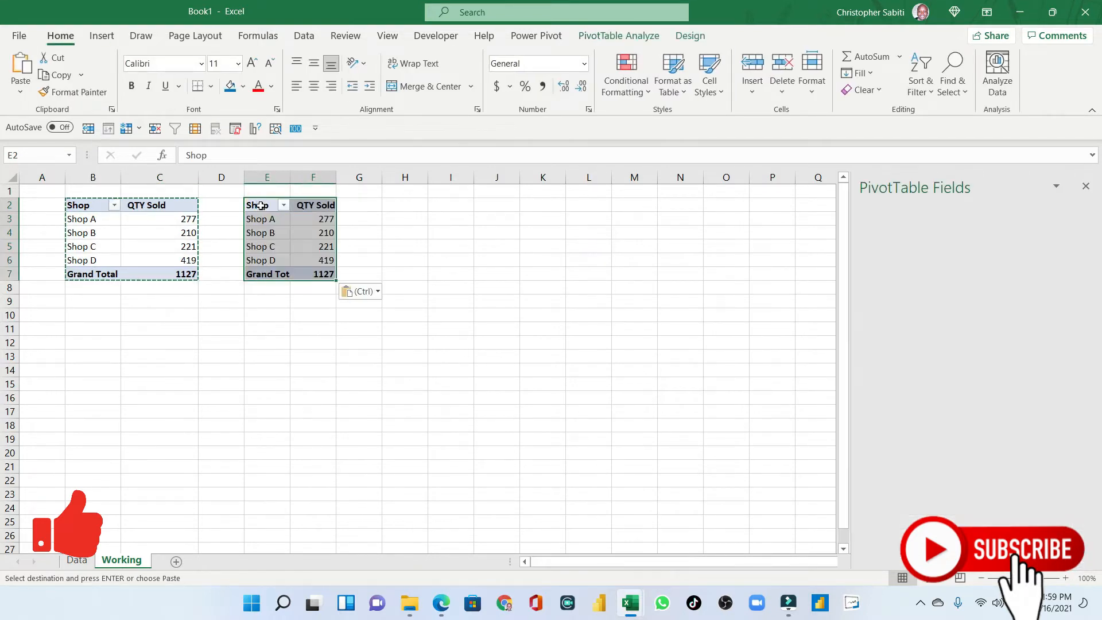
left_click_drag(290, 175, 360, 175)
left_click(334, 238)
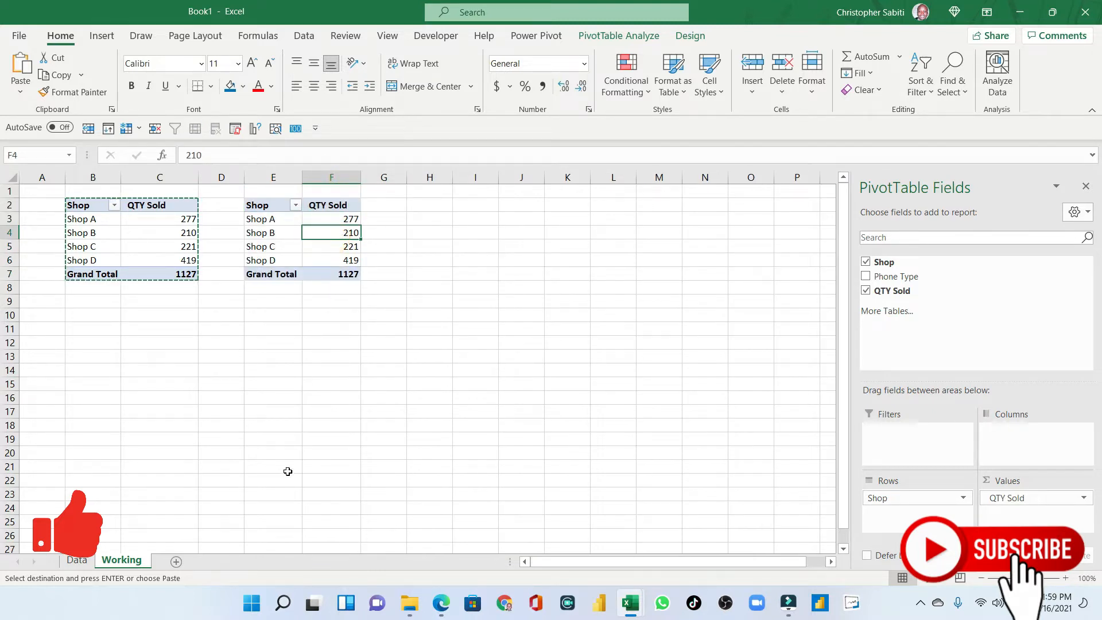
Step: Examine the phone type pivot table on the Working sheet of the "Cross filter function in Excel" workbook, and return to Book1
key("alt+Tab")
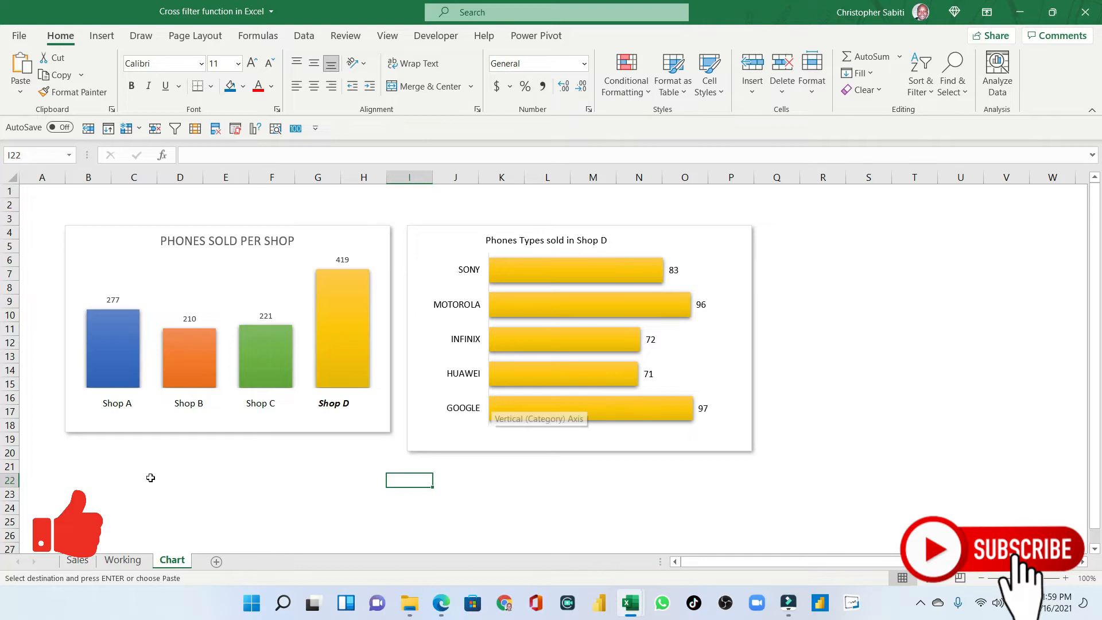
left_click(122, 560)
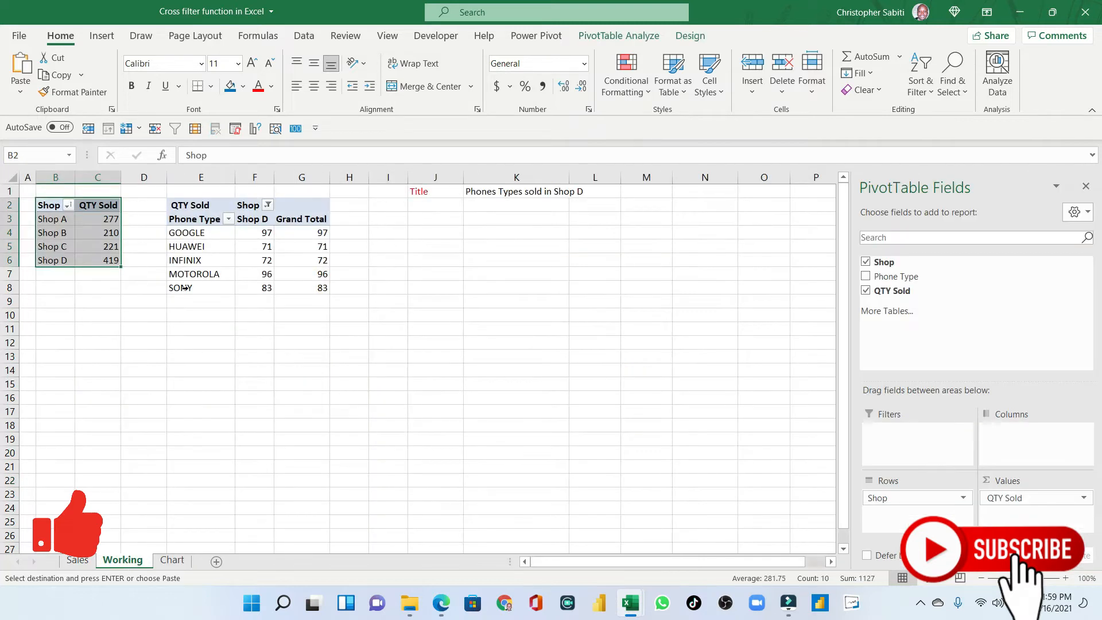
left_click(190, 211)
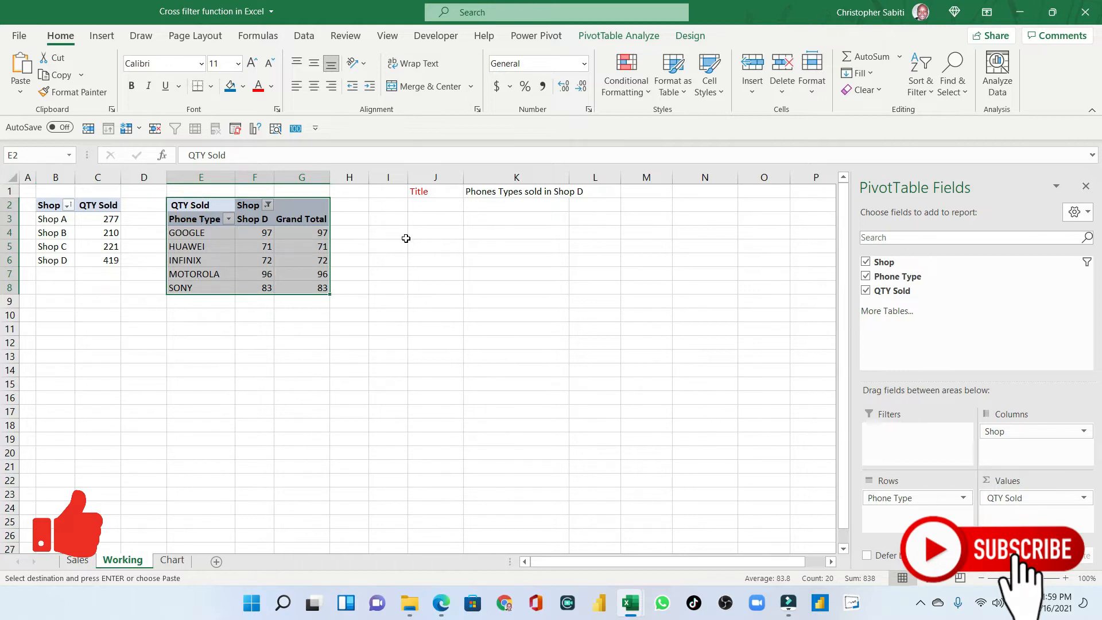
key("alt+Tab")
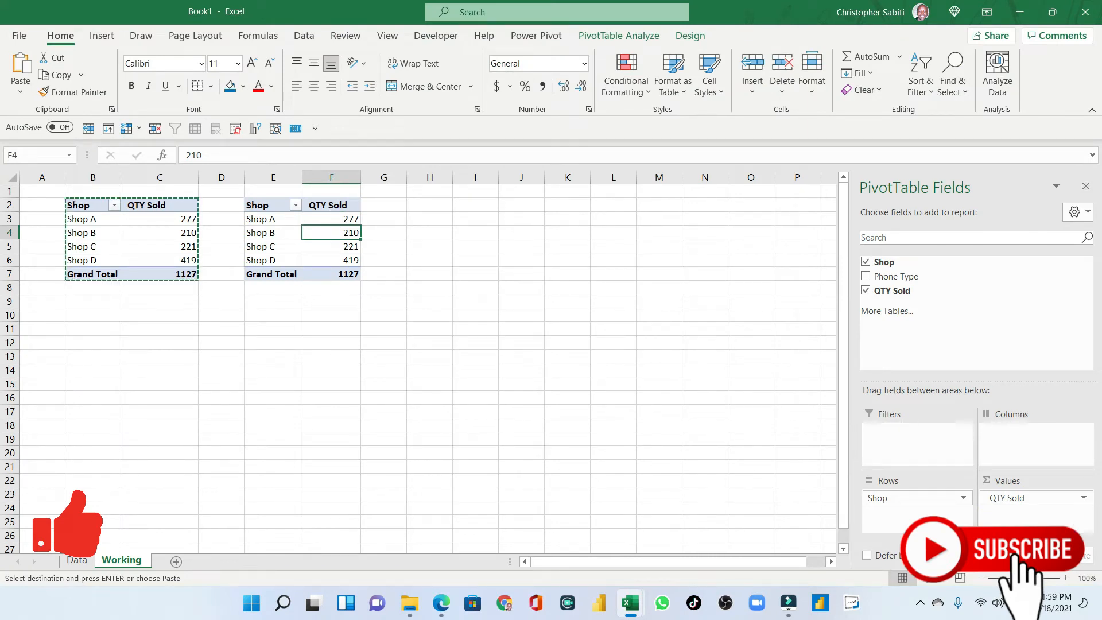
Step: Rearrange the copied pivot table with Shop as the column field and Phone Type as the row field
left_click_drag(898, 497, 1033, 451)
left_click_drag(880, 283, 898, 498)
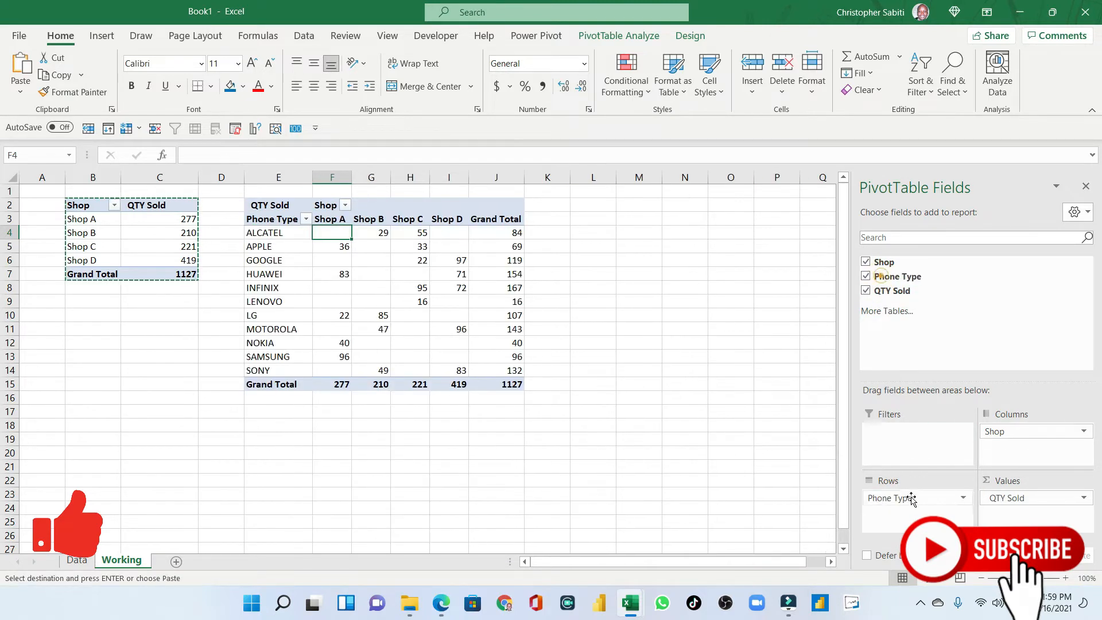
left_click(291, 260)
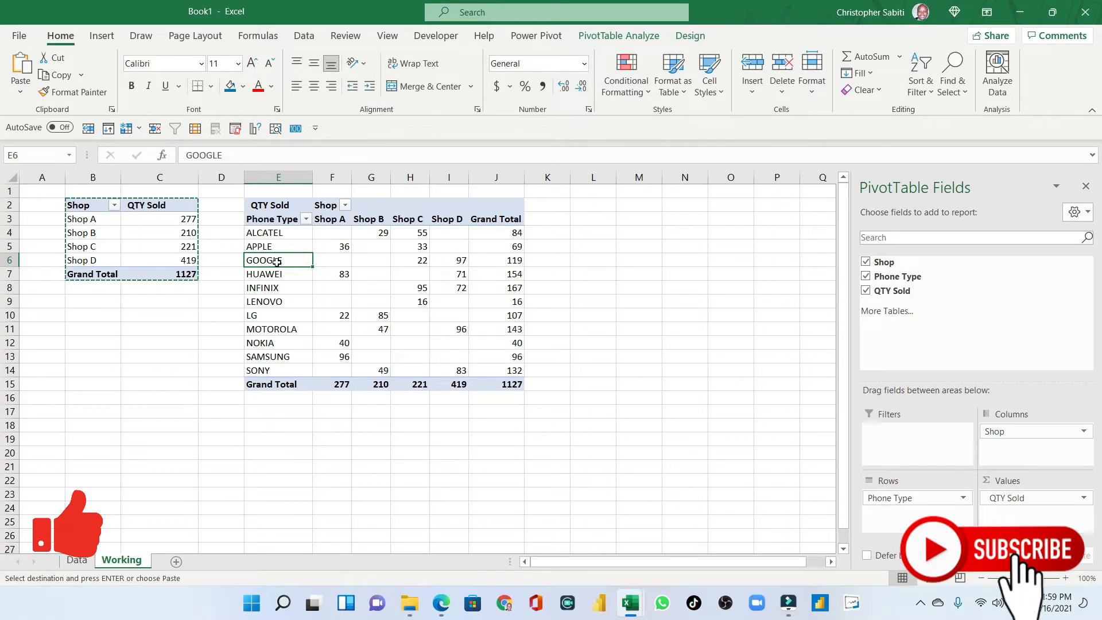
left_click_drag(263, 234, 505, 370)
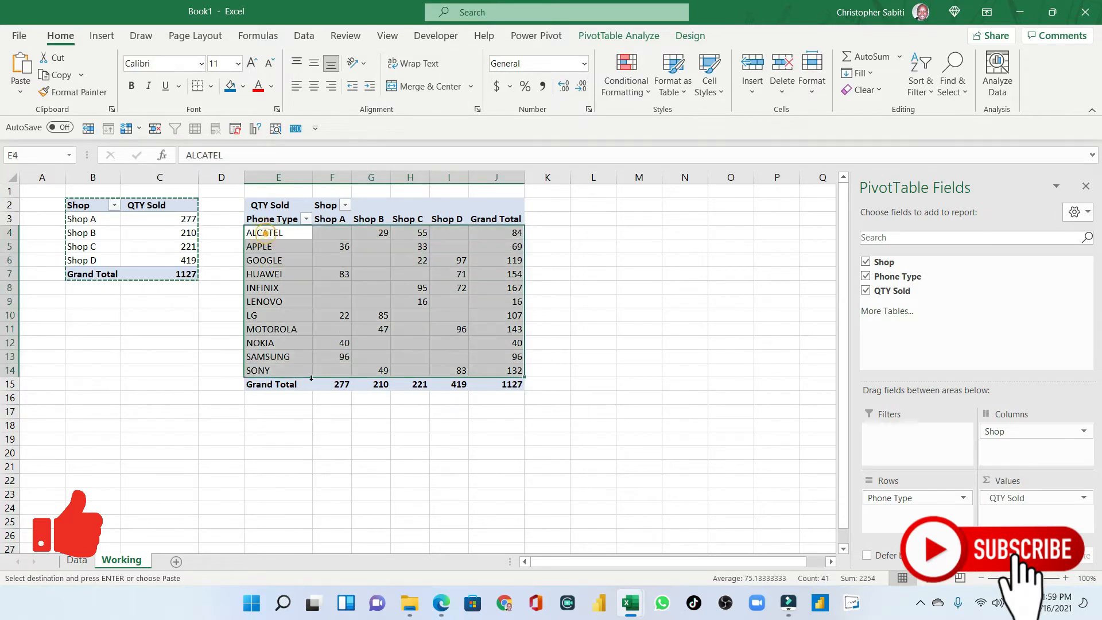
left_click(296, 385)
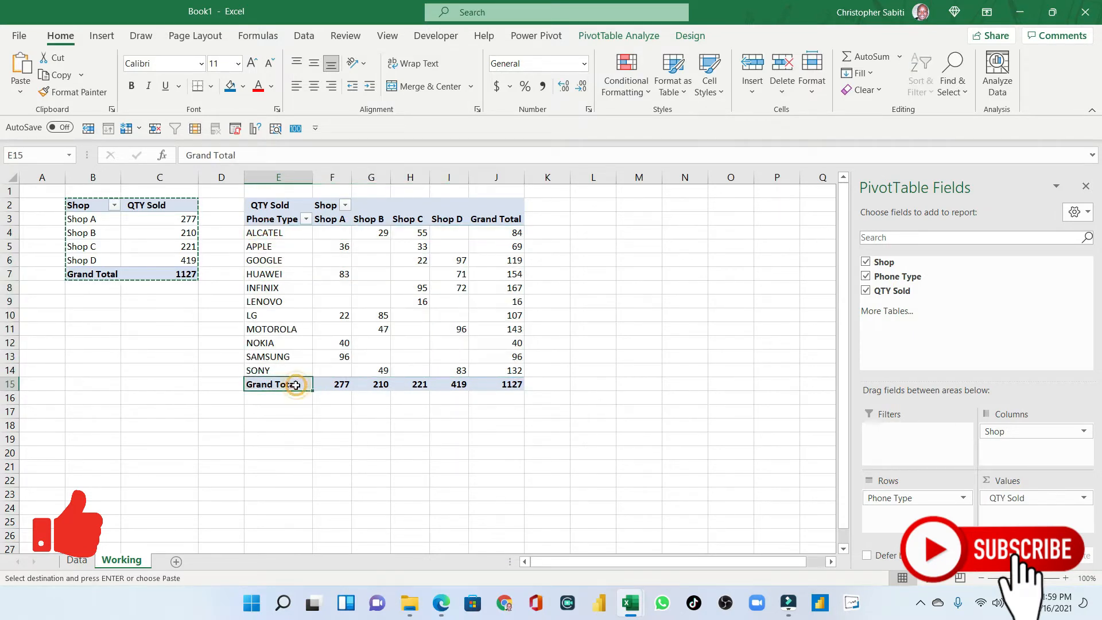
Step: Rename the pivot table listing quantity sold per shop as pvtShop
left_click(125, 270)
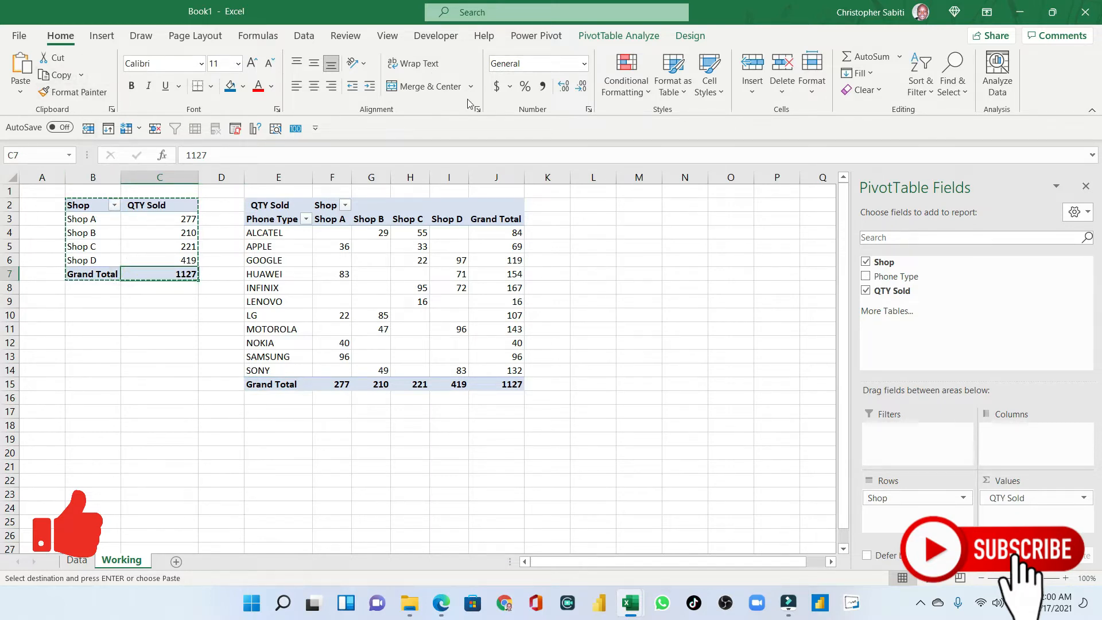
left_click(612, 36)
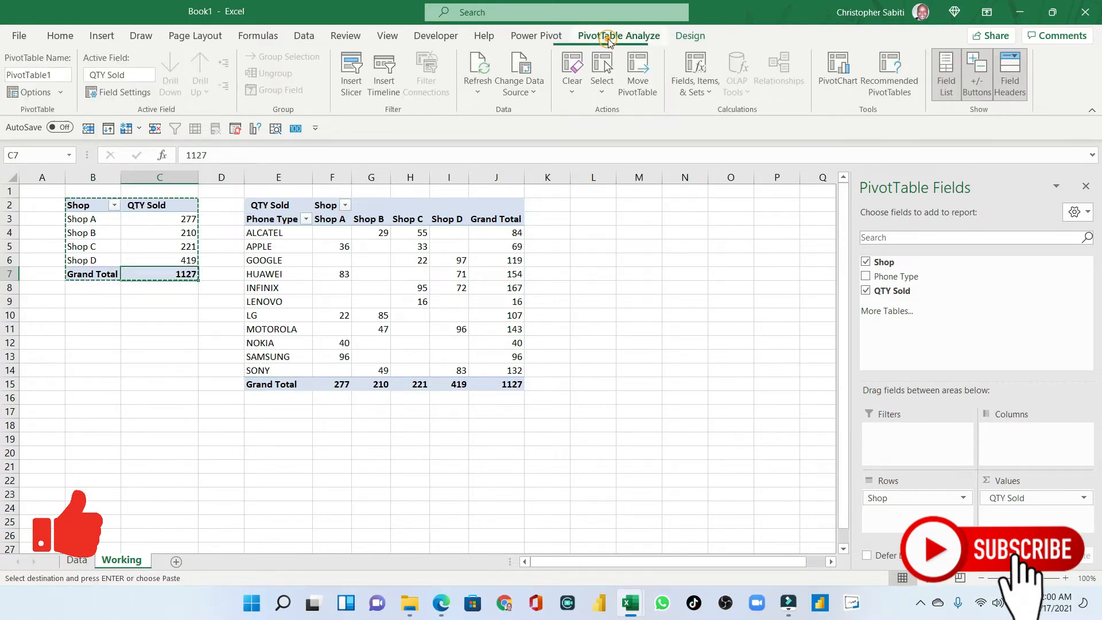
left_click(89, 246)
left_click(59, 75)
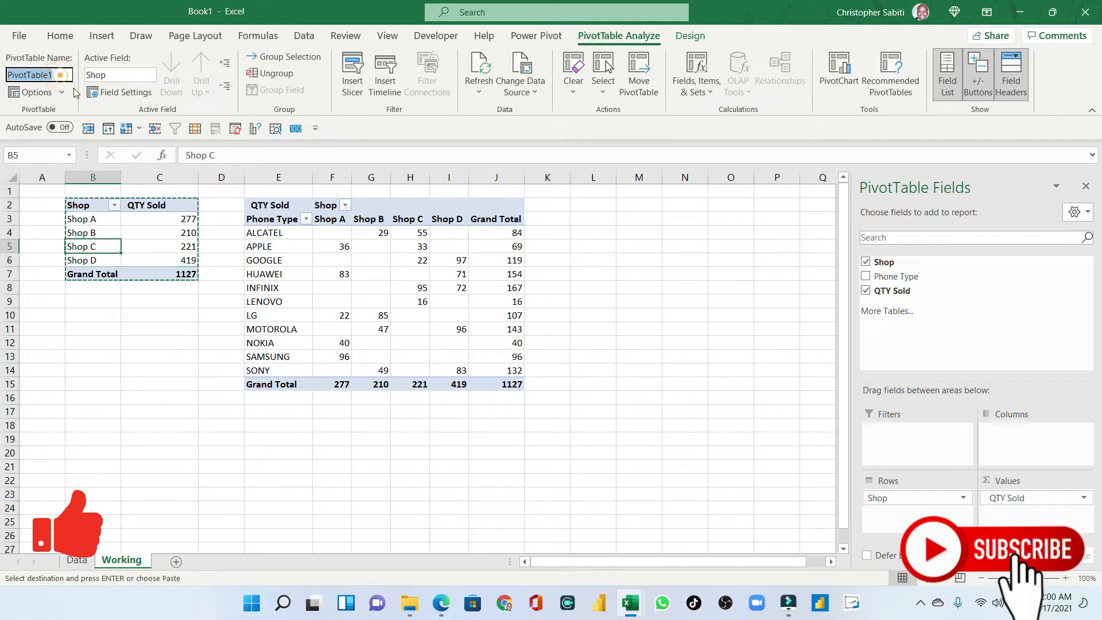
type("S")
key("Return")
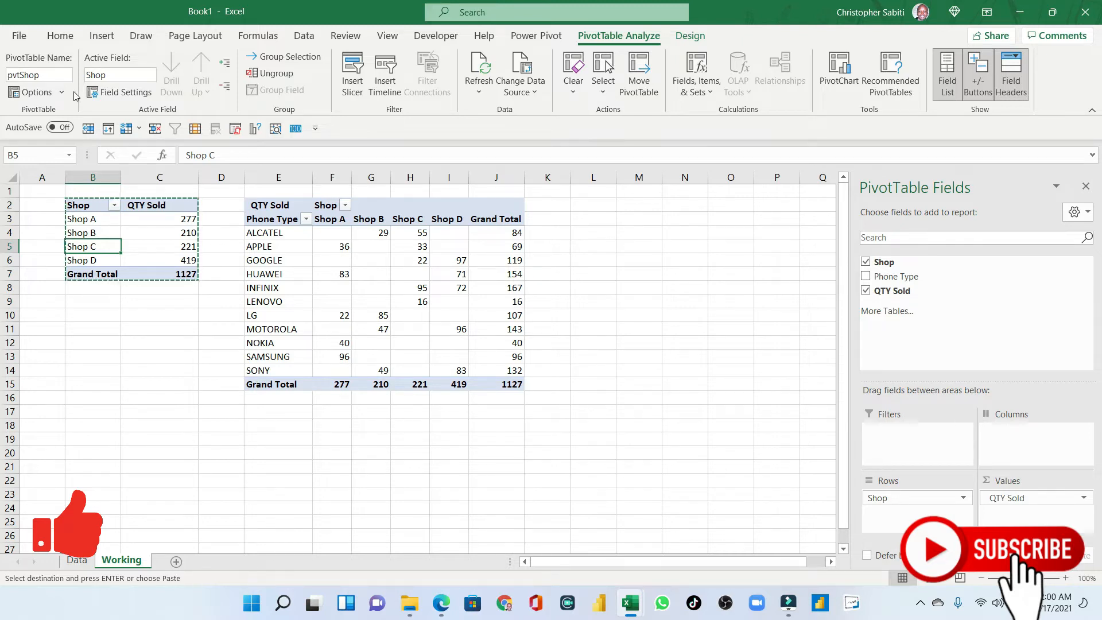
Step: Rename the pivot table with phone types in its rows as pvtPhone
left_click(410, 287)
left_click(49, 77)
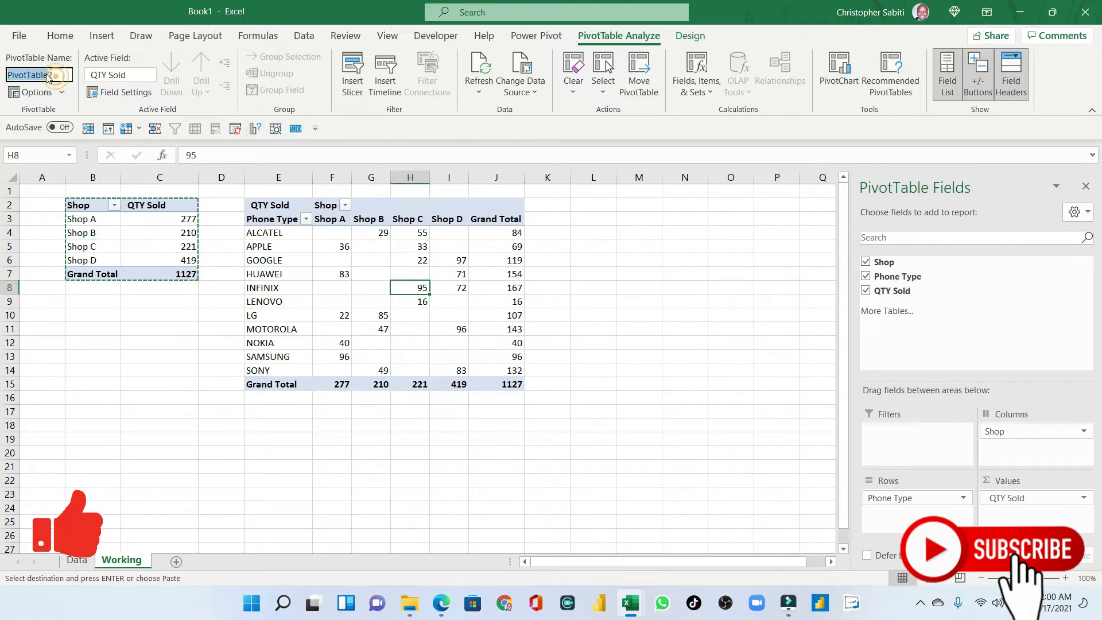
type("pvtPhone")
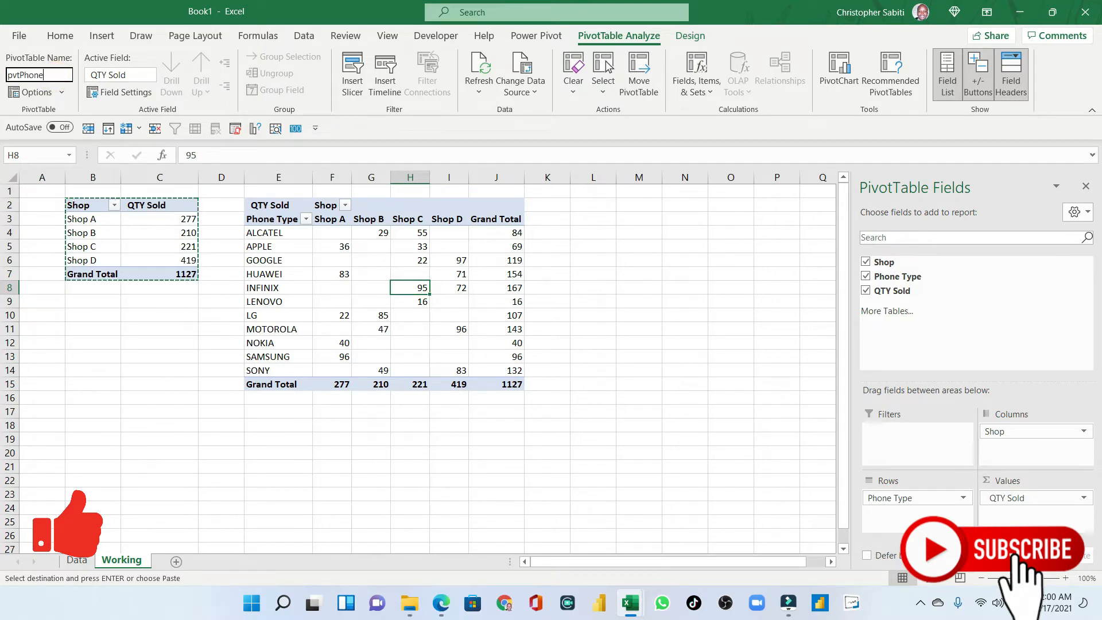
key("Return")
Step: Examine the grand total rows of both pivot tables and the Grand Total column of the phone type table
left_click(337, 251)
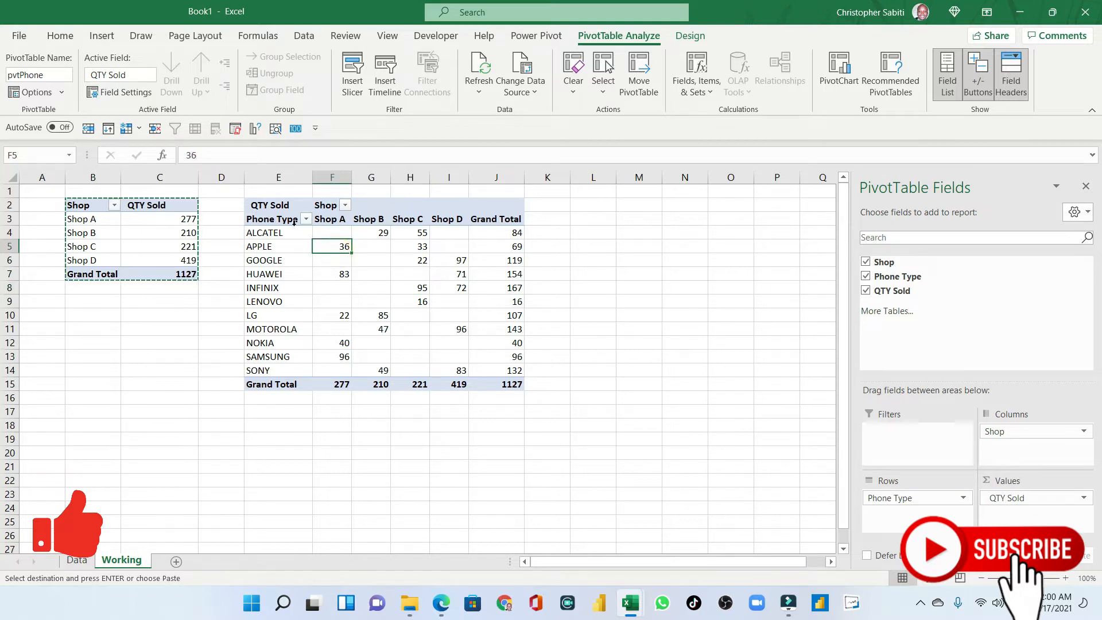
left_click(376, 313)
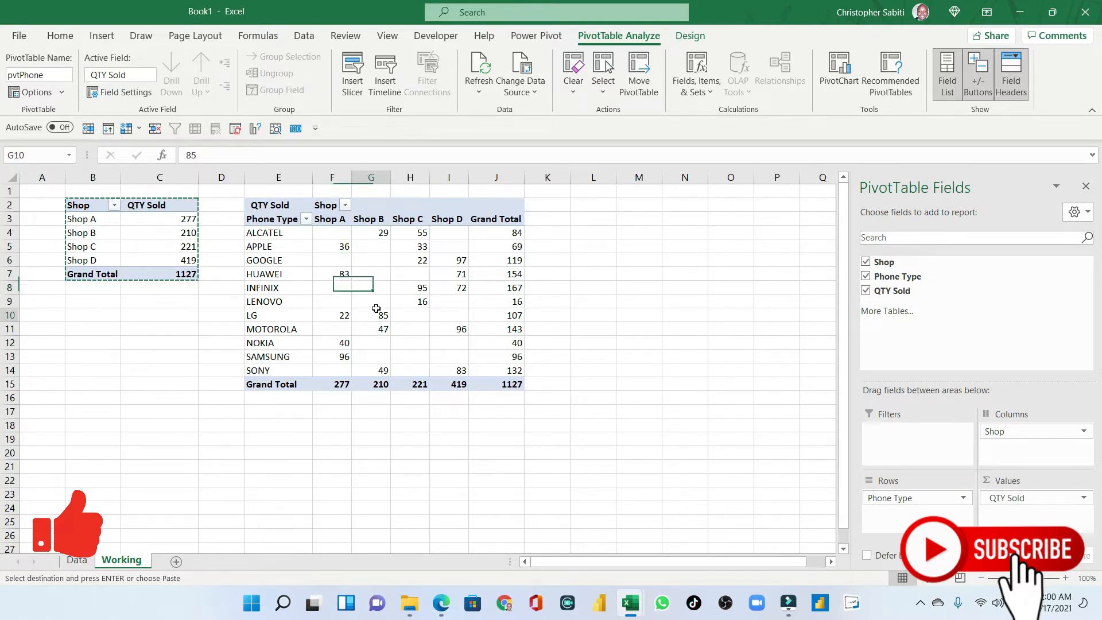
left_click(259, 384)
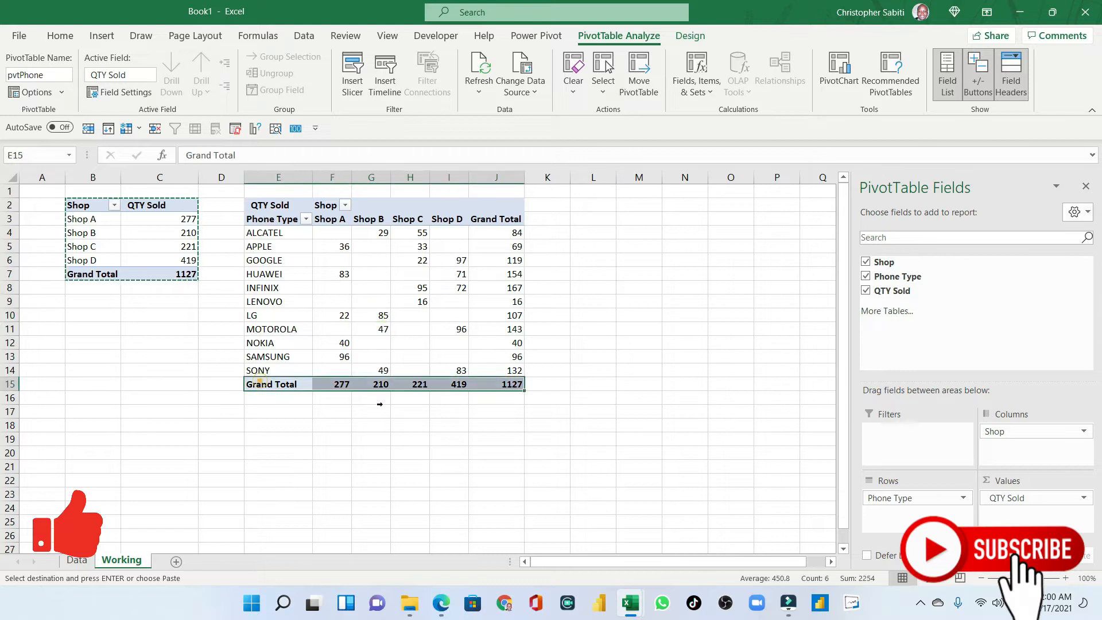
left_click(100, 278)
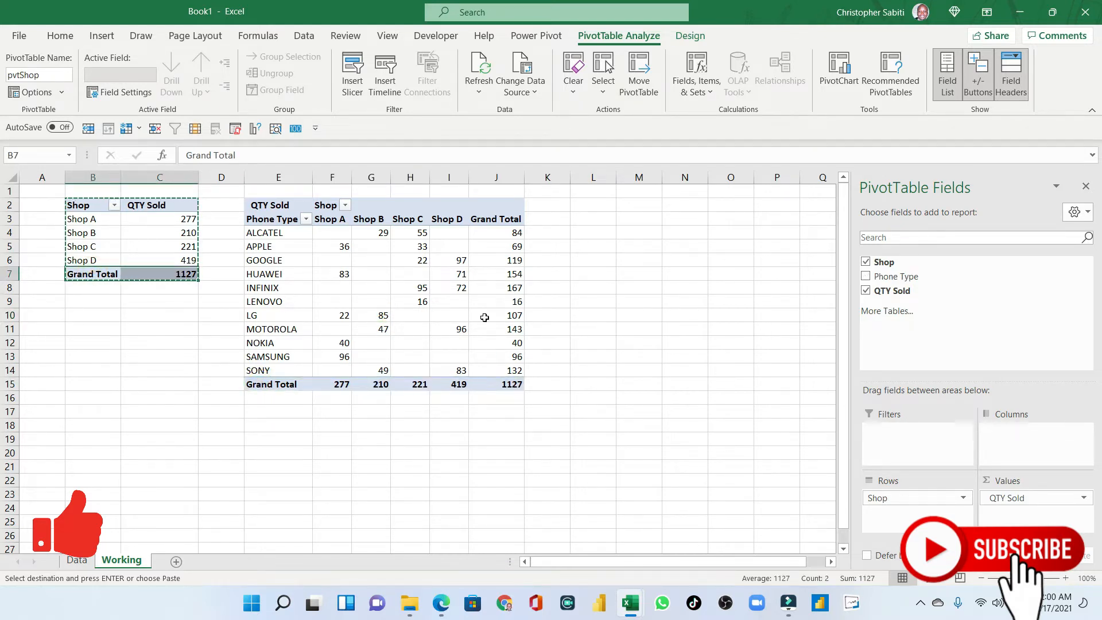
left_click_drag(501, 222, 498, 370)
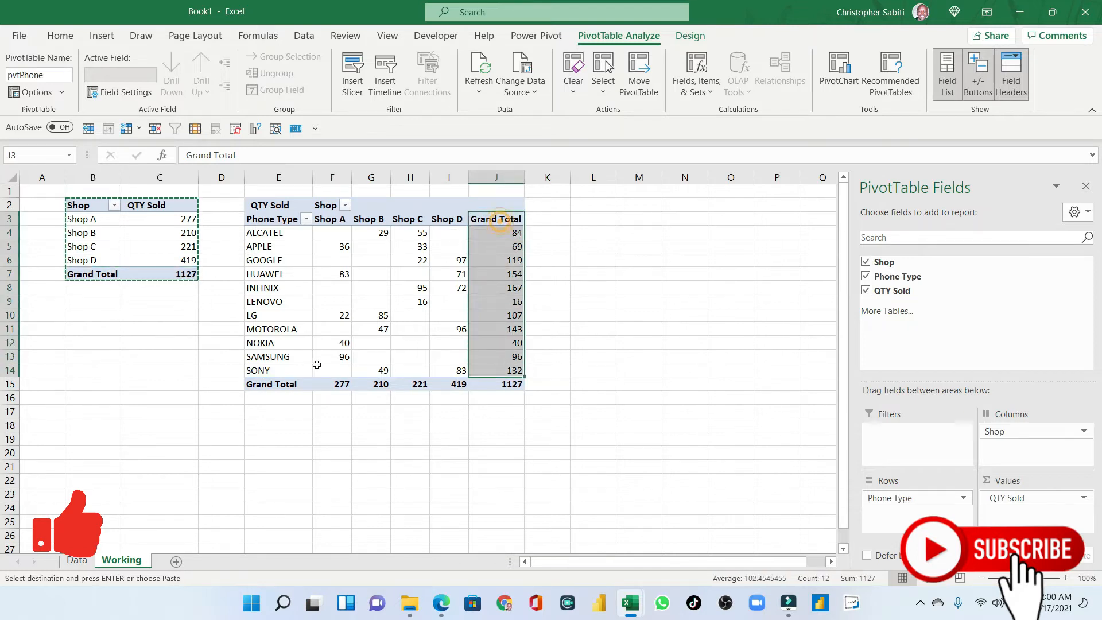
left_click(278, 380)
left_click(277, 385)
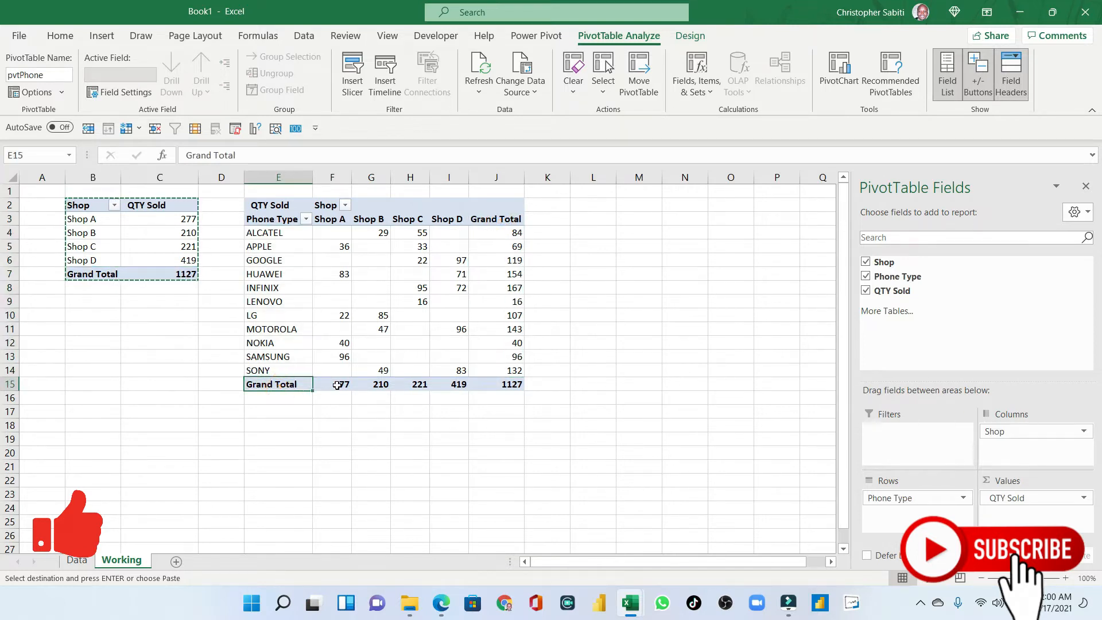
left_click(336, 383)
left_click(381, 385)
left_click(420, 385)
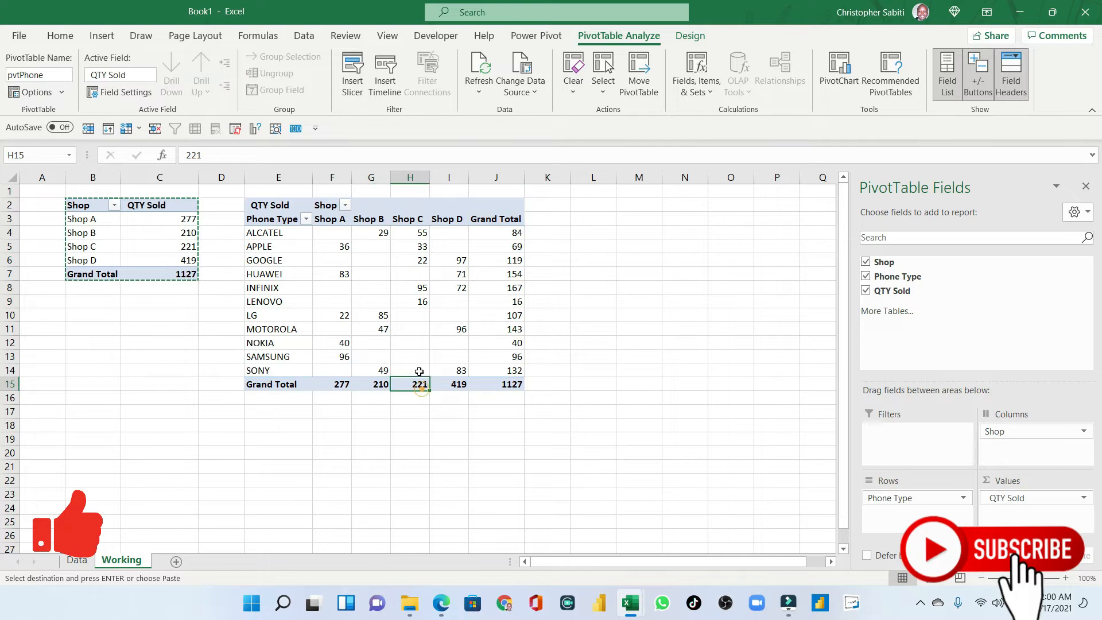
Step: Set the grand totals of the phone type pivot table to On for Rows Only
left_click(387, 259)
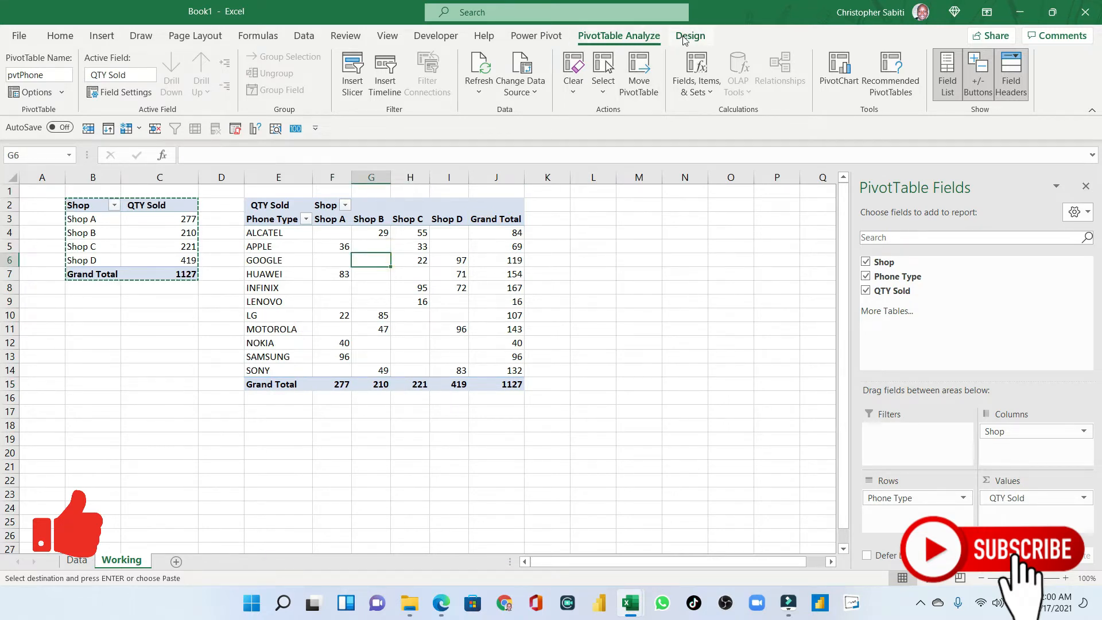
left_click(684, 38)
left_click(67, 92)
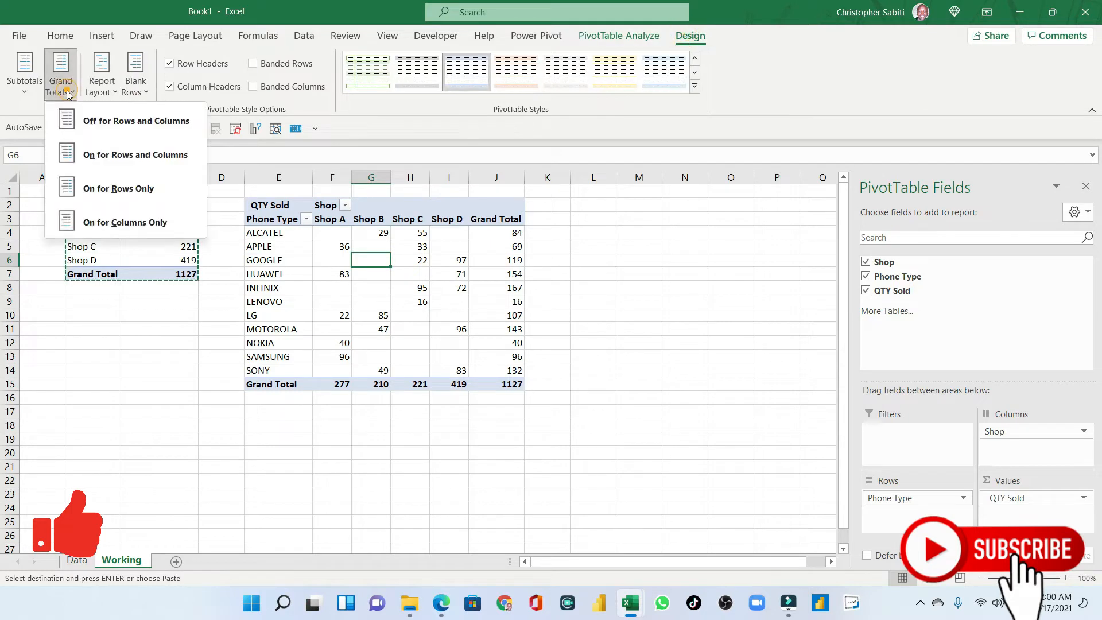
left_click(123, 197)
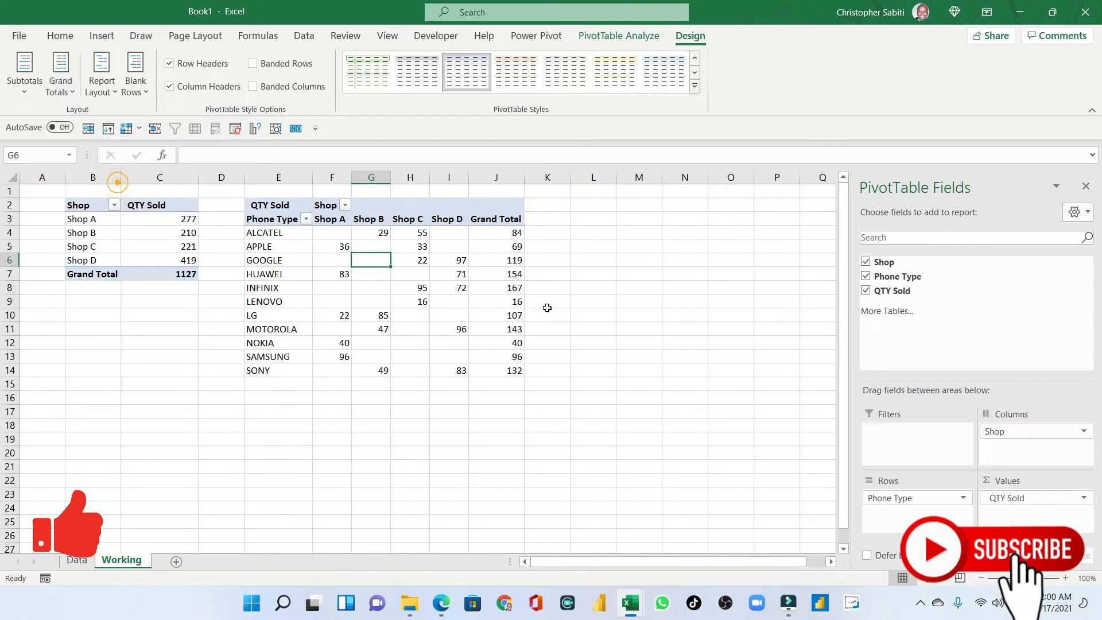
Step: Set the grand totals of the shop pivot table to On for Rows Only, removing its Grand Total row
left_click(501, 217)
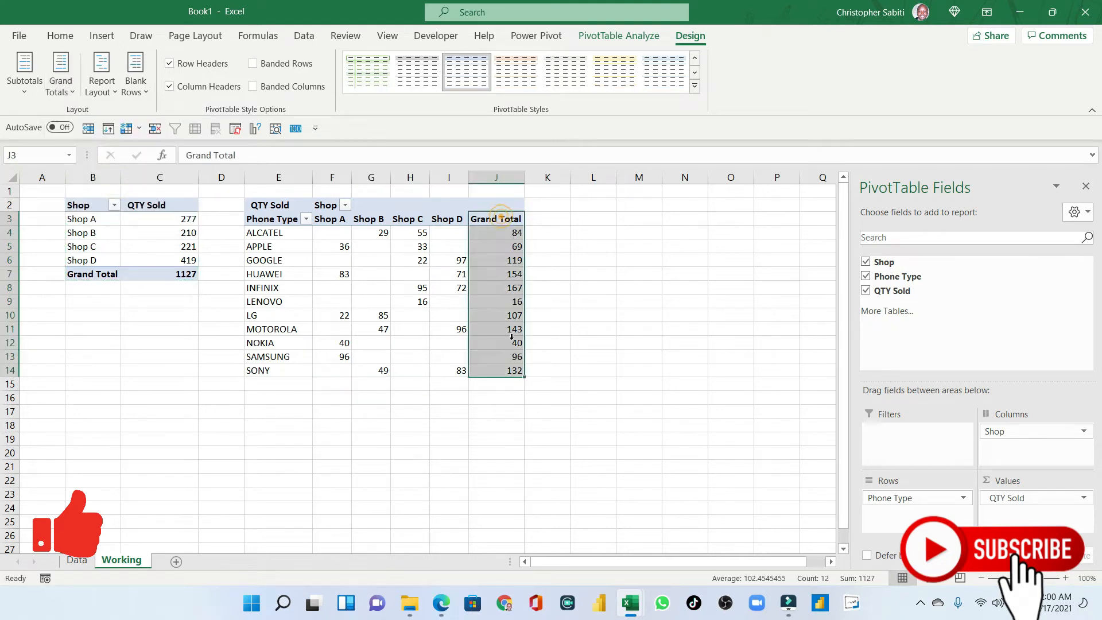
left_click(127, 252)
left_click(61, 88)
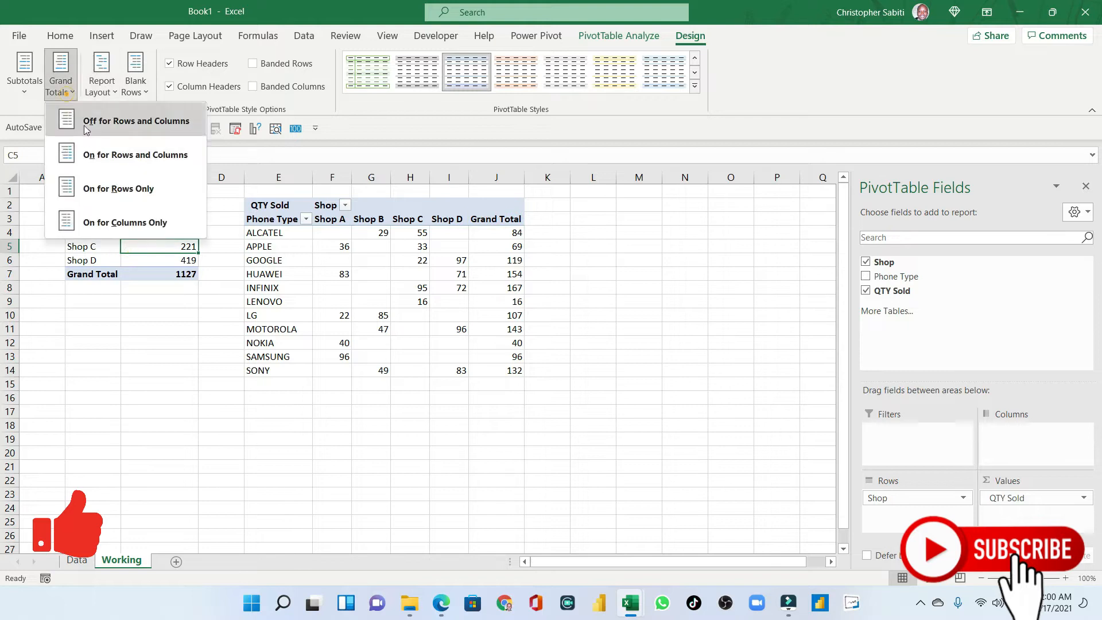
left_click(137, 190)
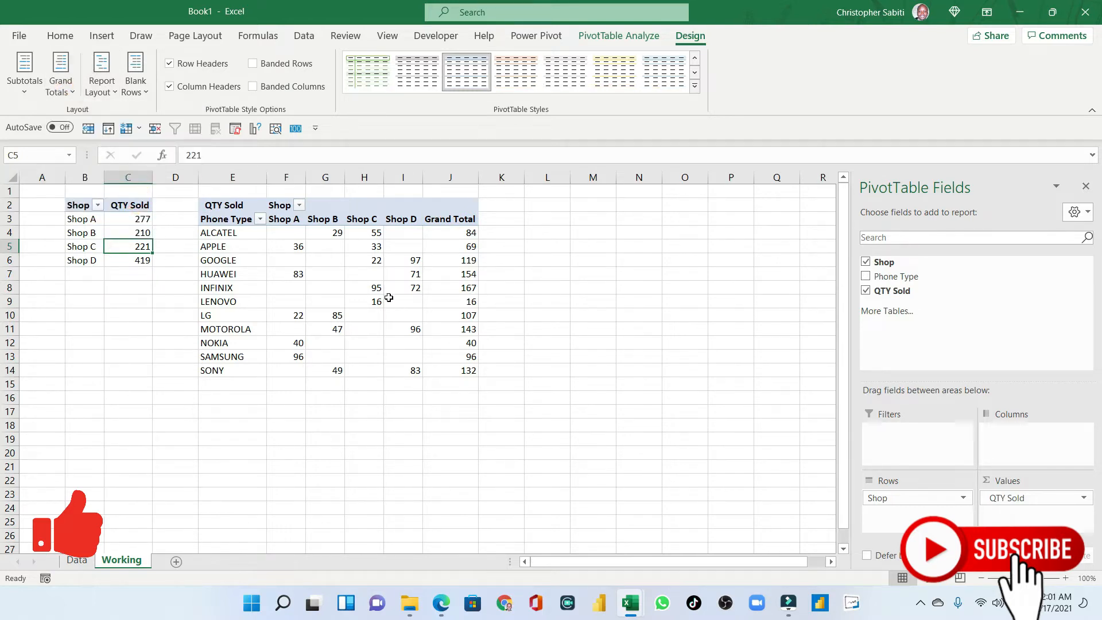
Step: Compare the shop pivot table with the phone type pivot table and its breakdown by shop
left_click_drag(72, 205, 145, 253)
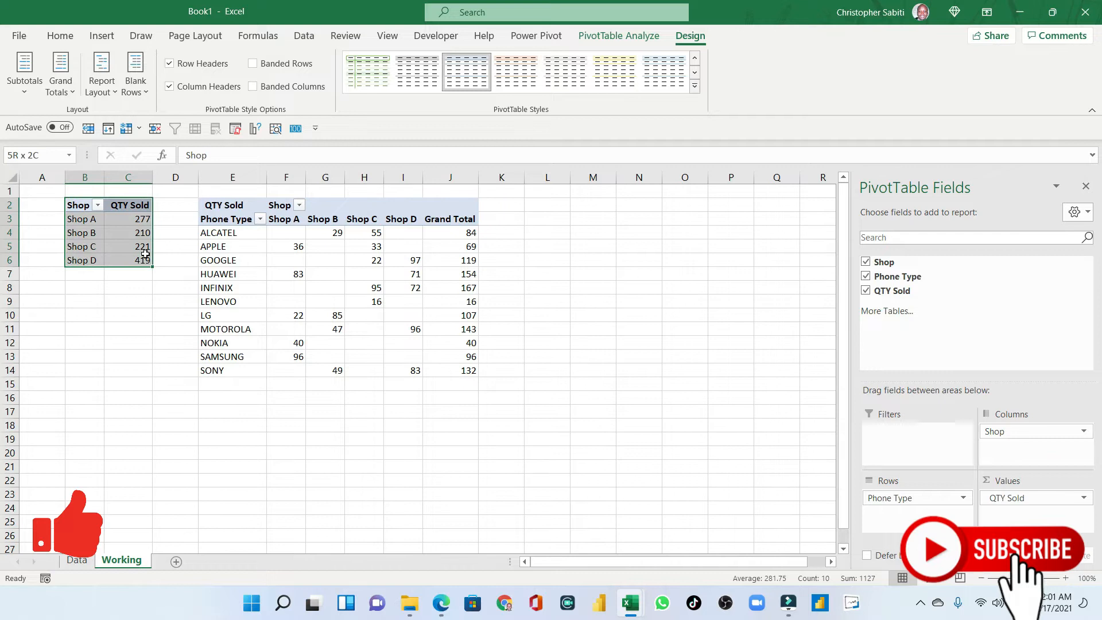
left_click(117, 231)
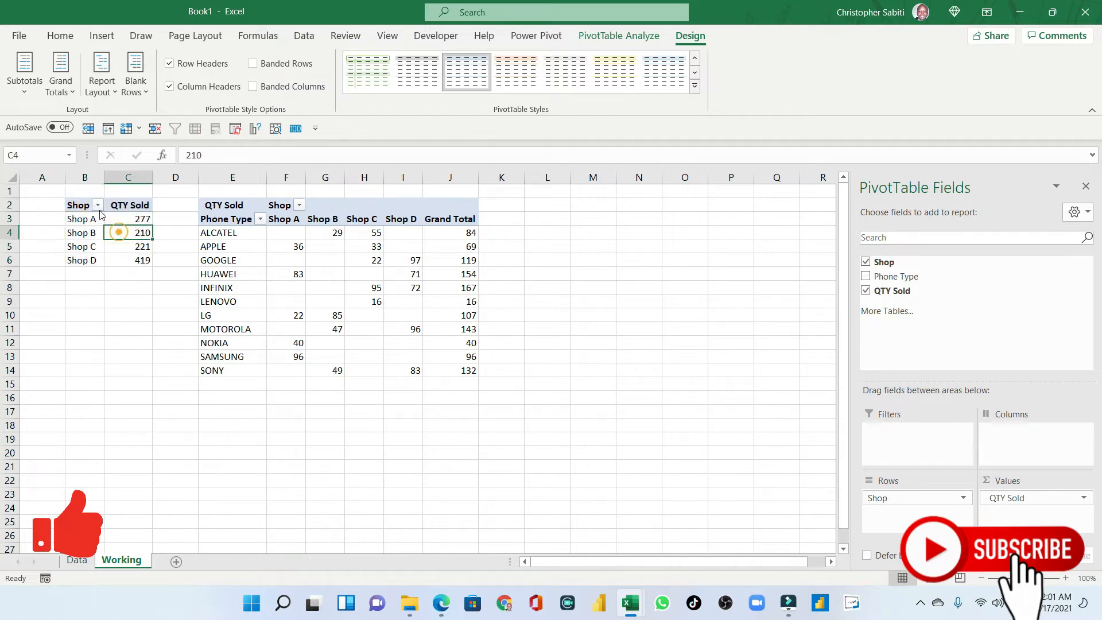
left_click(232, 288)
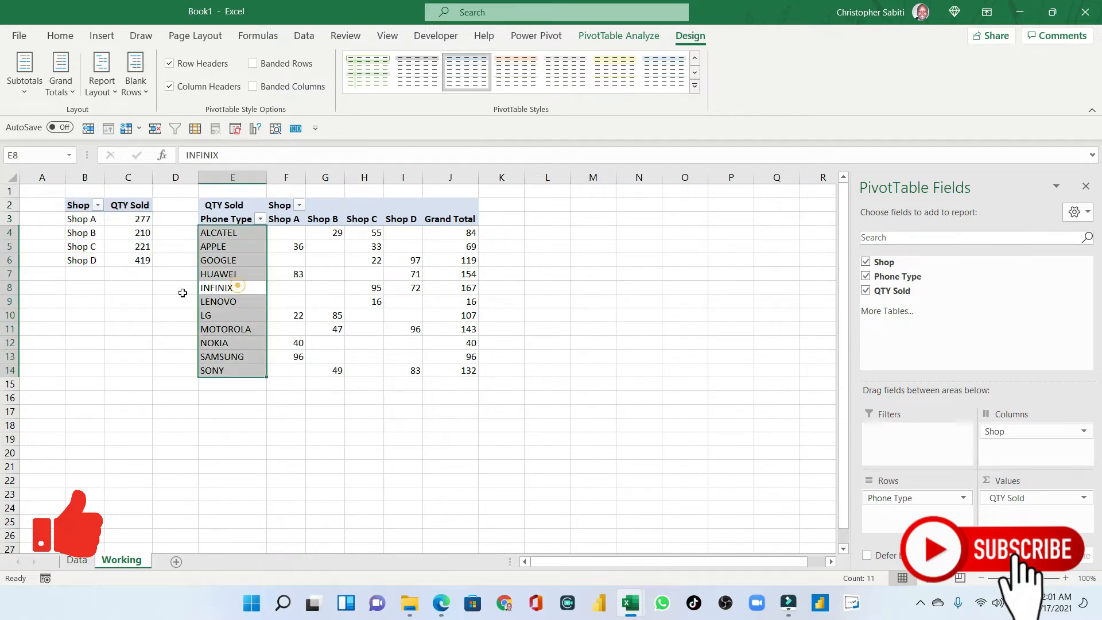
left_click(353, 284)
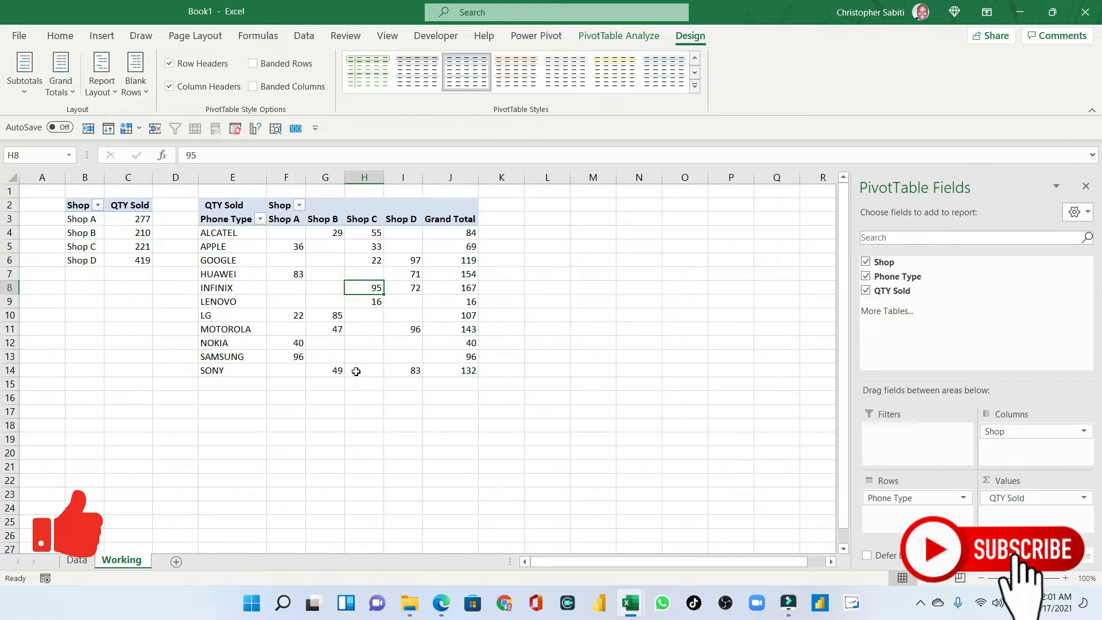
left_click(202, 301)
left_click(86, 232)
left_click(201, 255)
left_click(117, 231)
left_click(258, 265)
Step: Filter the shop pivot table to show only Shop A
left_click(116, 229)
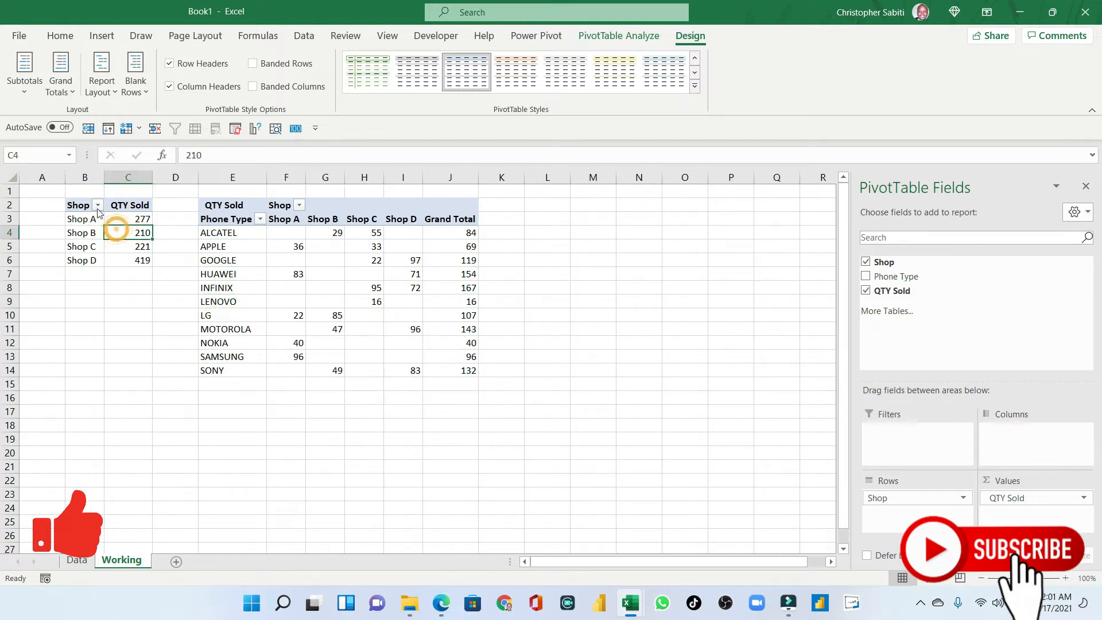
left_click(97, 205)
left_click(63, 358)
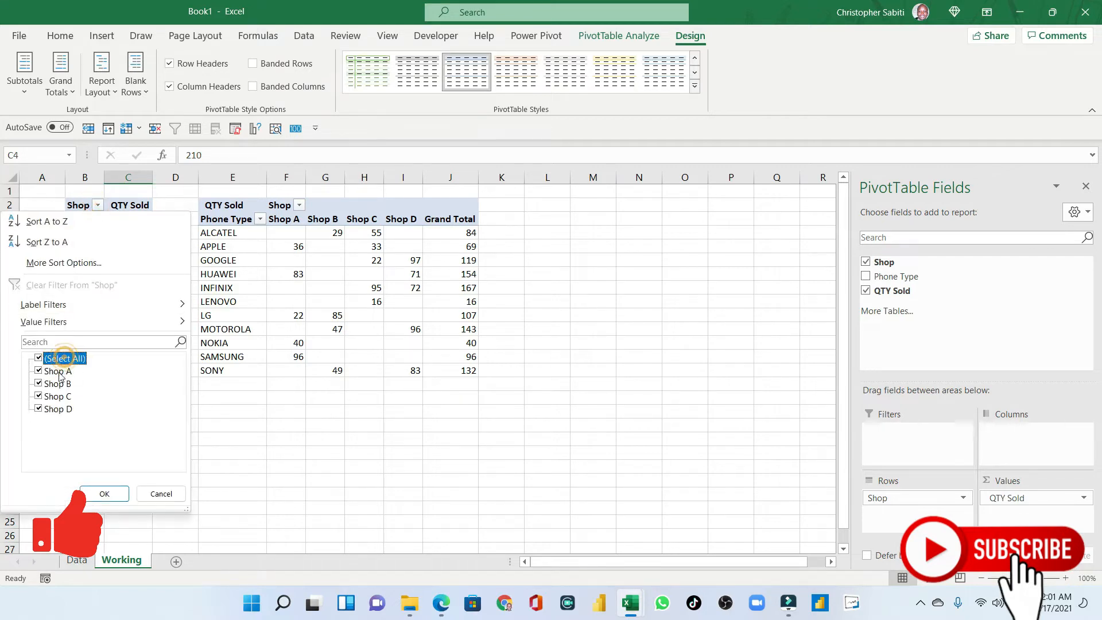
left_click(37, 357)
left_click(45, 371)
left_click(40, 372)
left_click(104, 494)
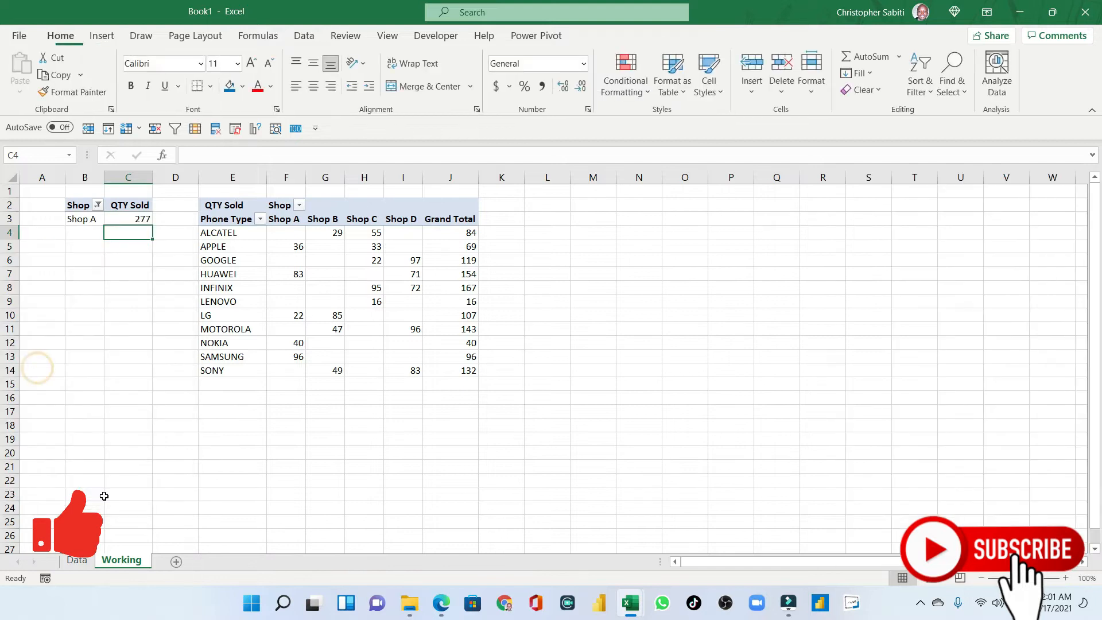
Step: Check the phone type pivot table's rows against the filtered shop table, and clear the Shop filter
left_click_drag(235, 232, 439, 373)
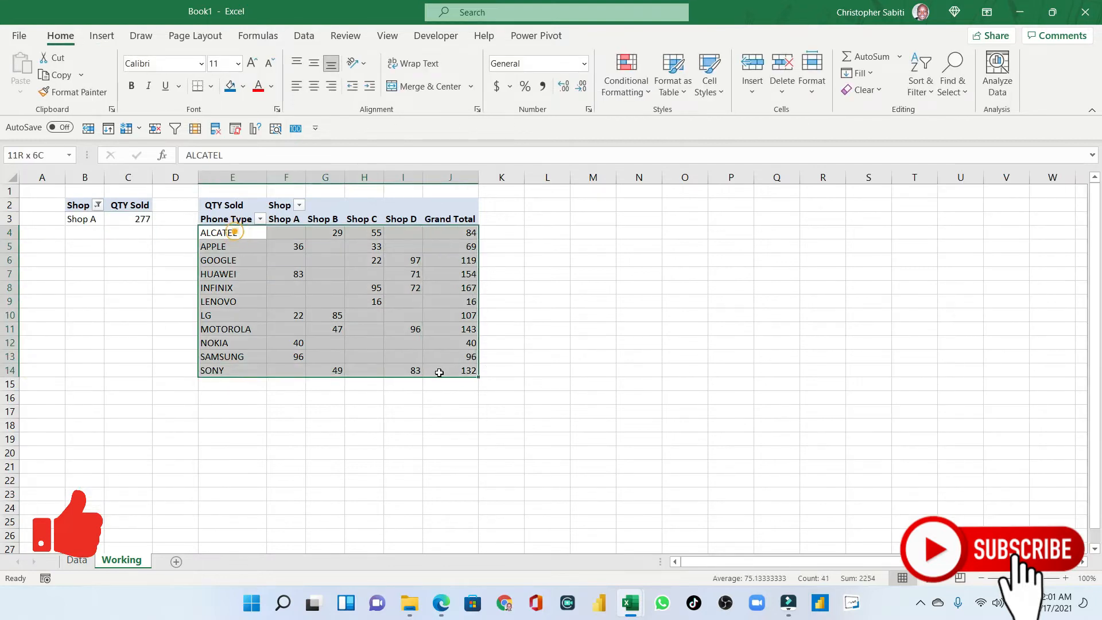
left_click(98, 205)
left_click(46, 283)
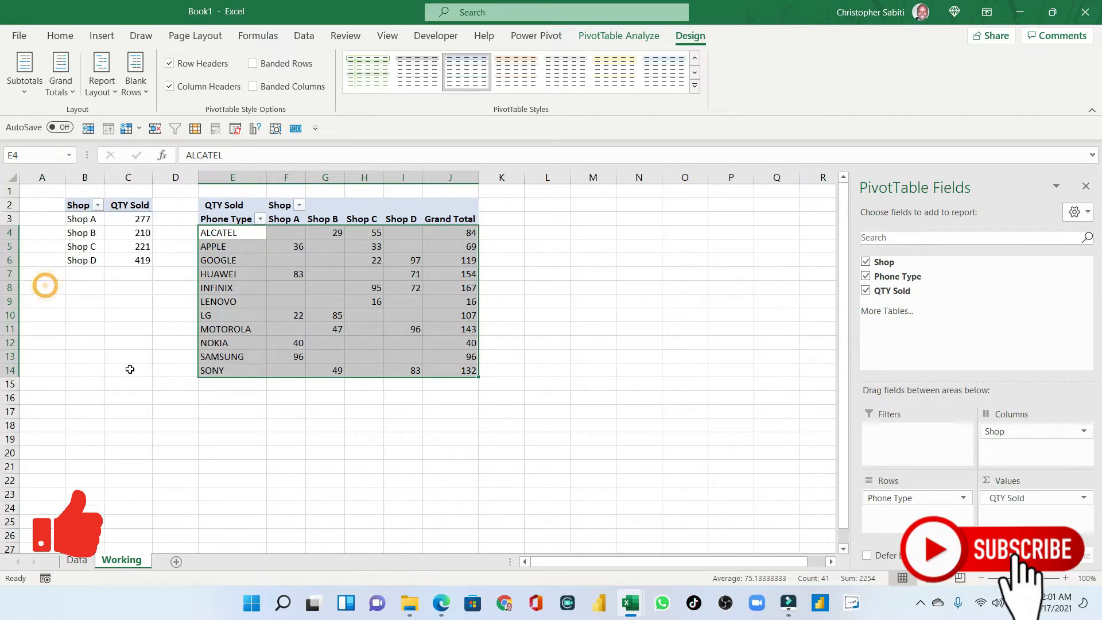
Step: Review the phone type pivot table's data and the fields each of the two pivot tables uses
left_click(147, 366)
left_click_drag(221, 217, 470, 367)
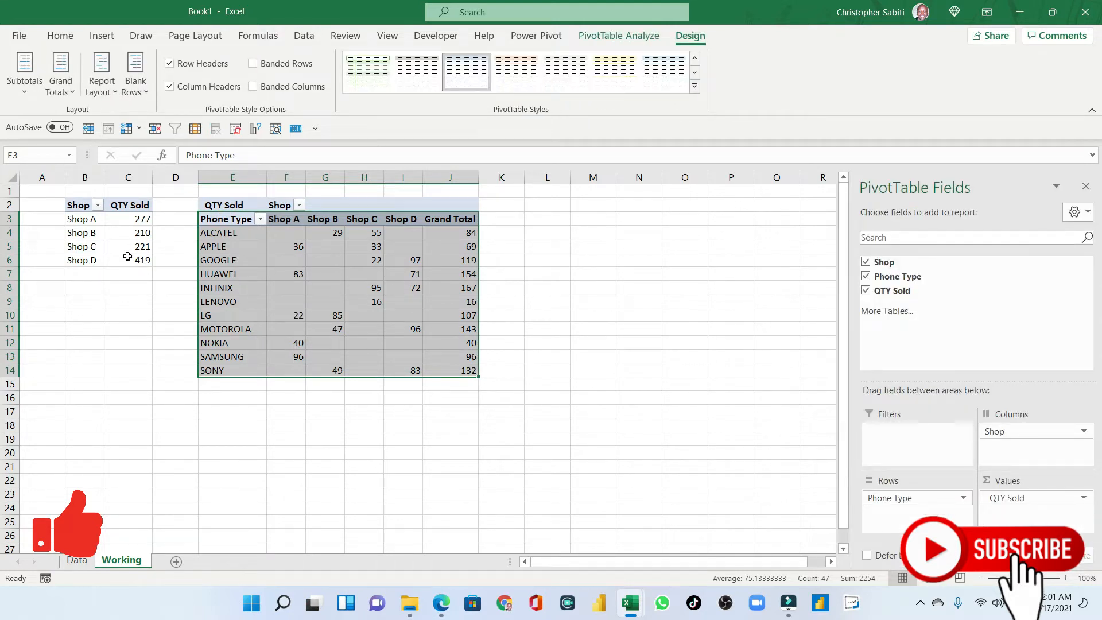
left_click(276, 305)
left_click(111, 257)
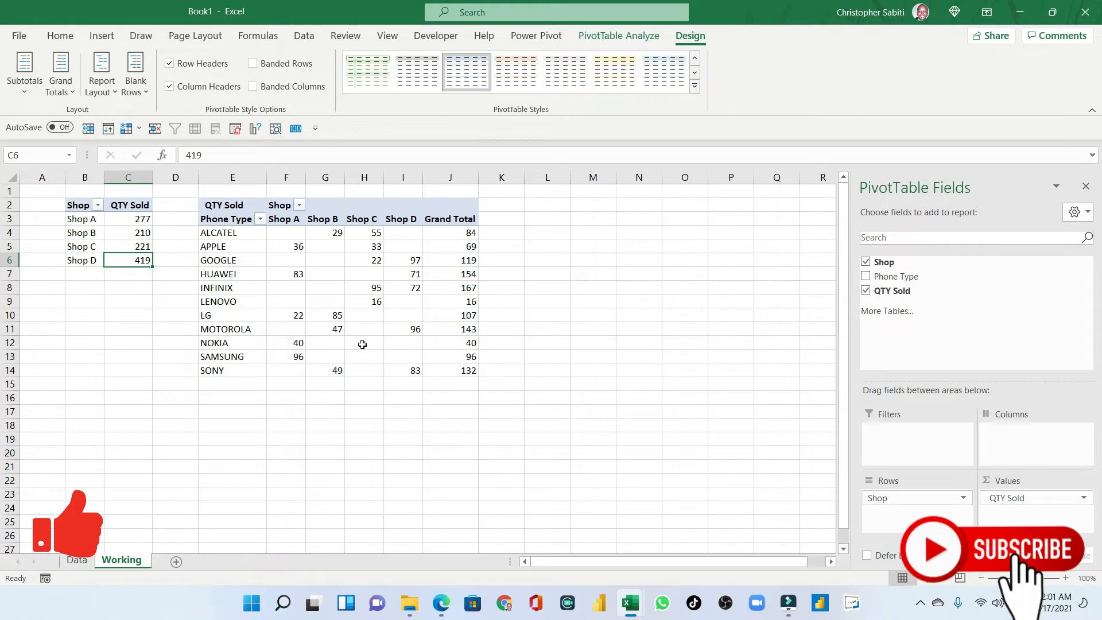
left_click(297, 280)
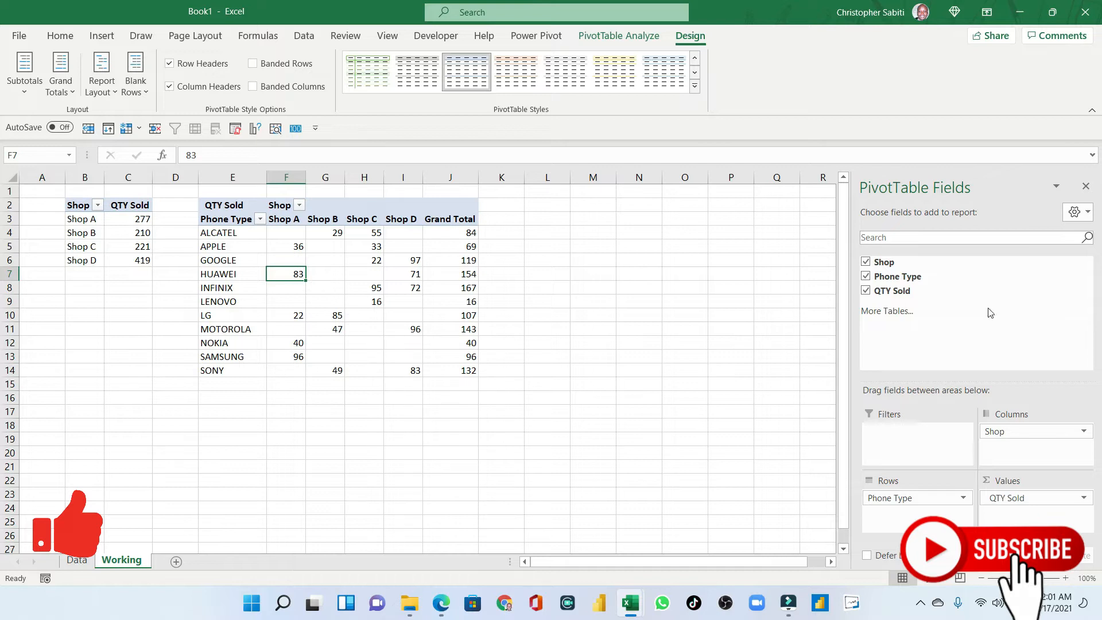
left_click(319, 273)
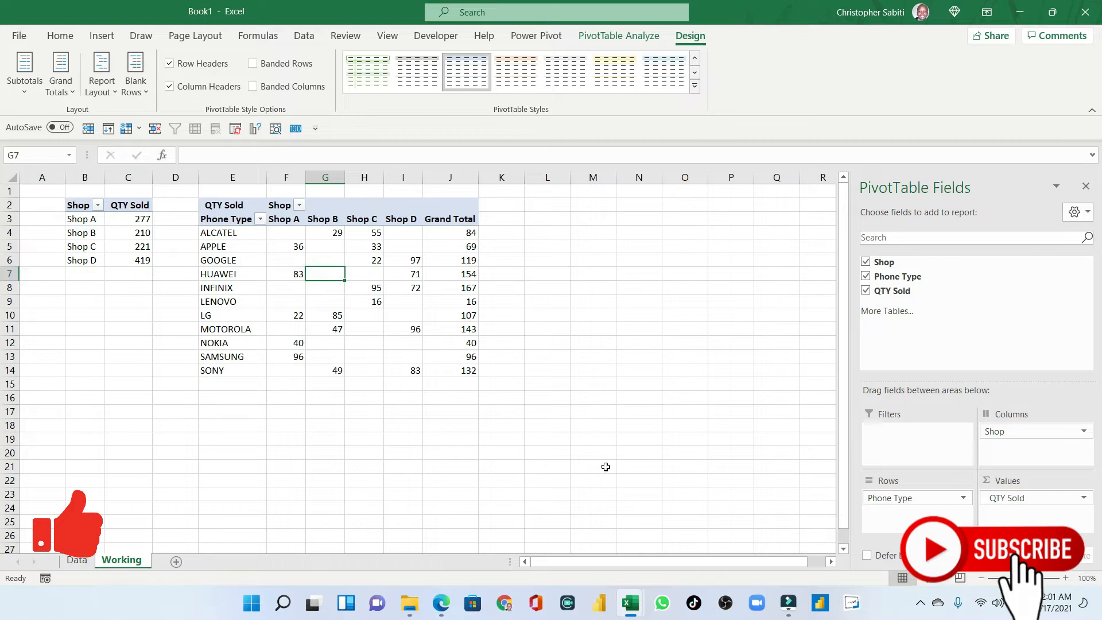
Step: Add the Shop field as a slicer from the phone type pivot table's field list, and delete that slicer
right_click(884, 266)
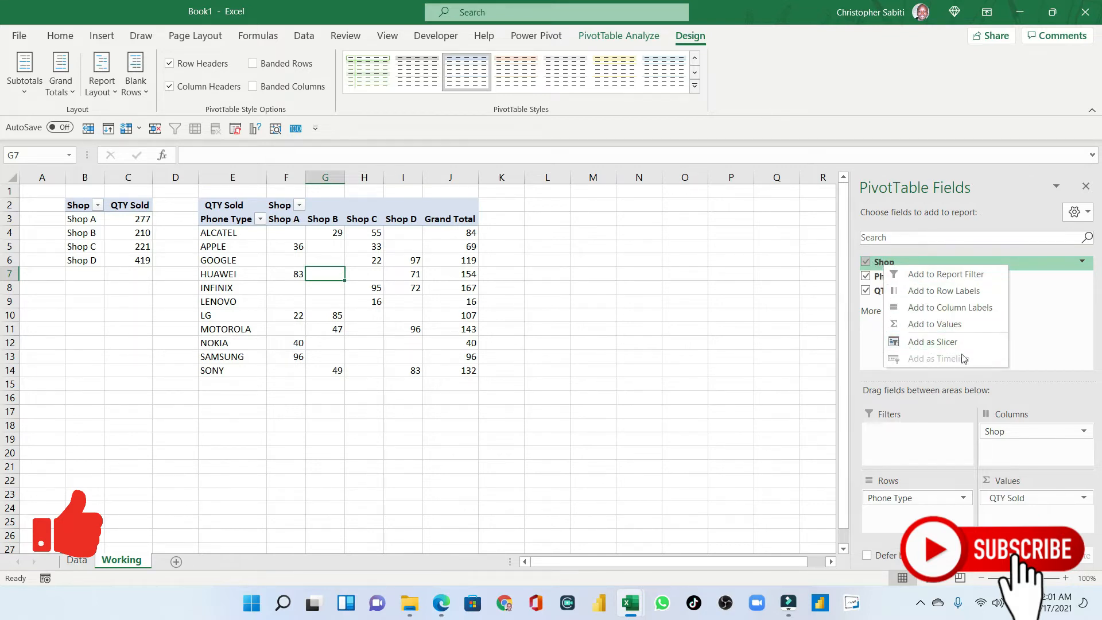
left_click(919, 340)
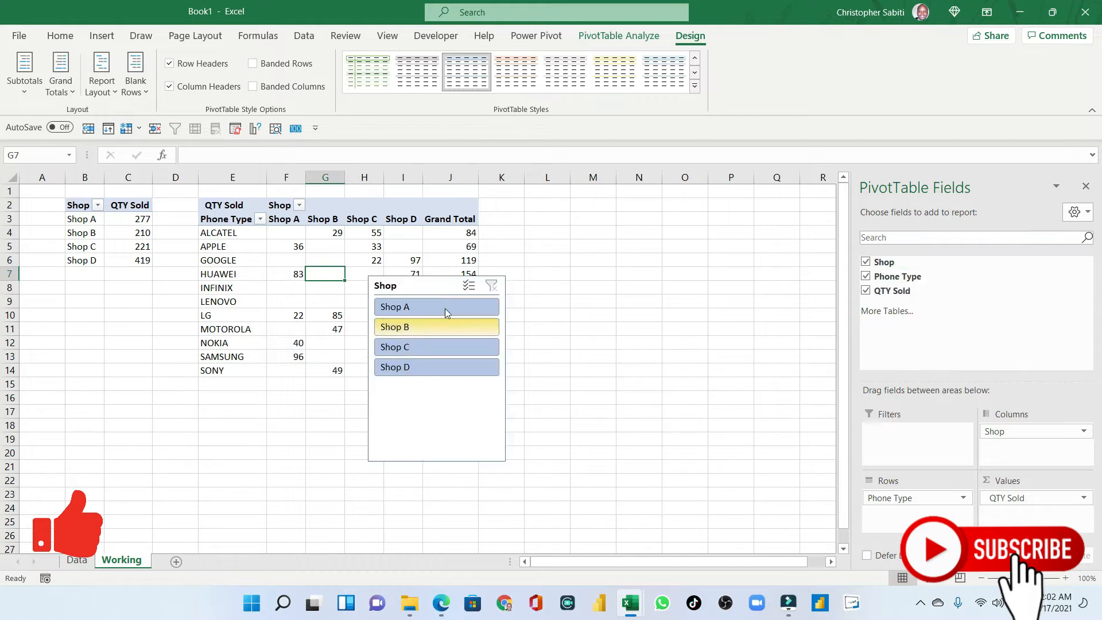
left_click_drag(423, 288, 636, 316)
key("Delete")
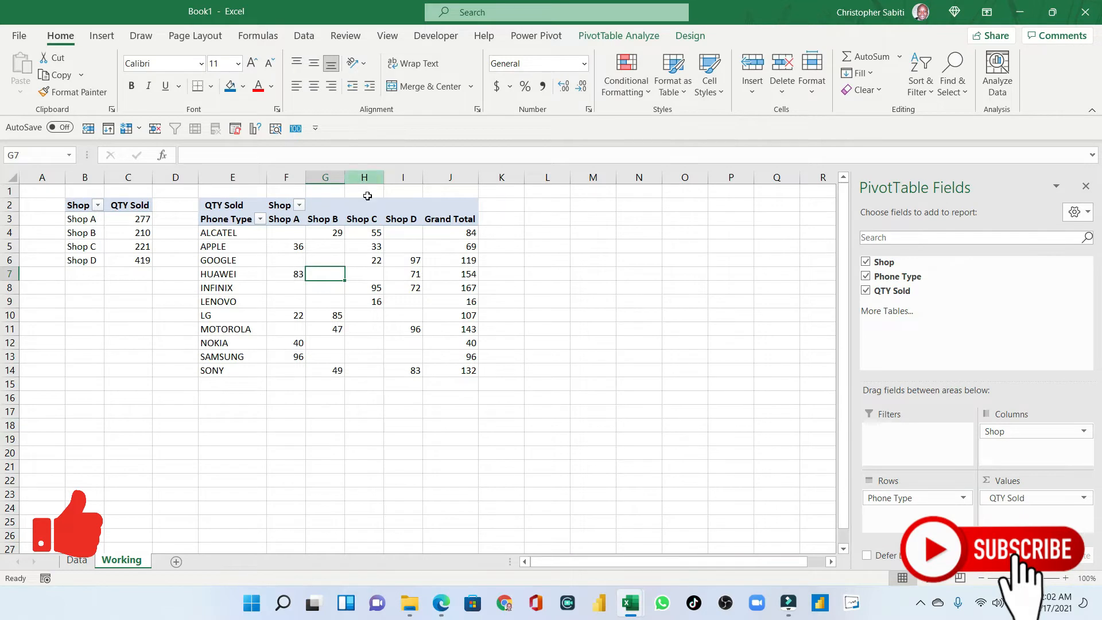
Step: Insert a Shop slicer for the phone type pivot table and place it in the empty area beside the table
left_click(332, 260)
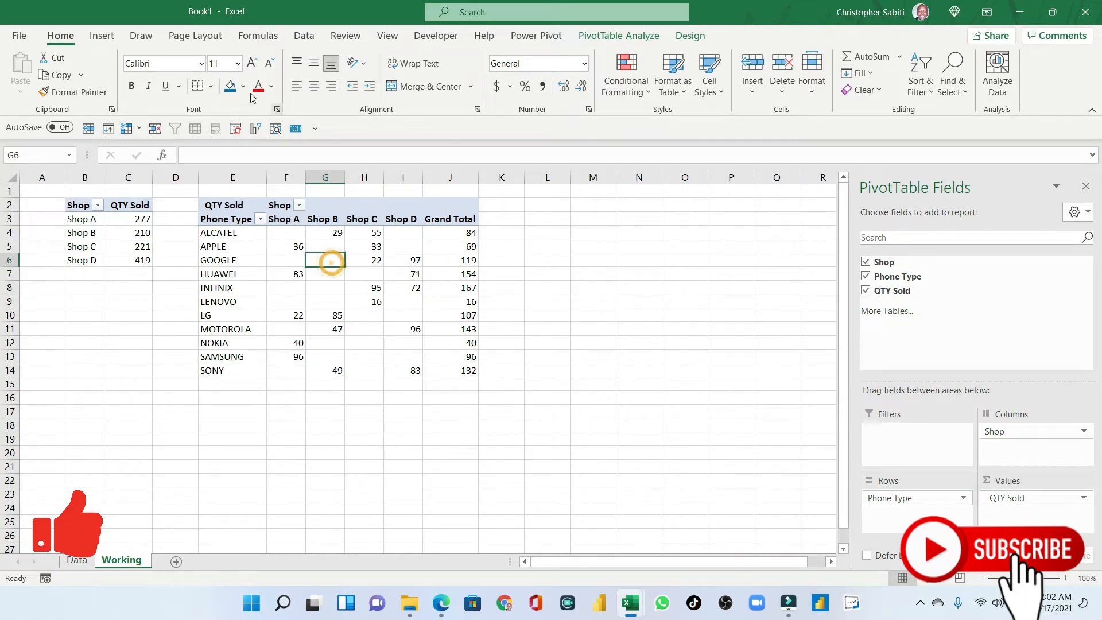
left_click(102, 36)
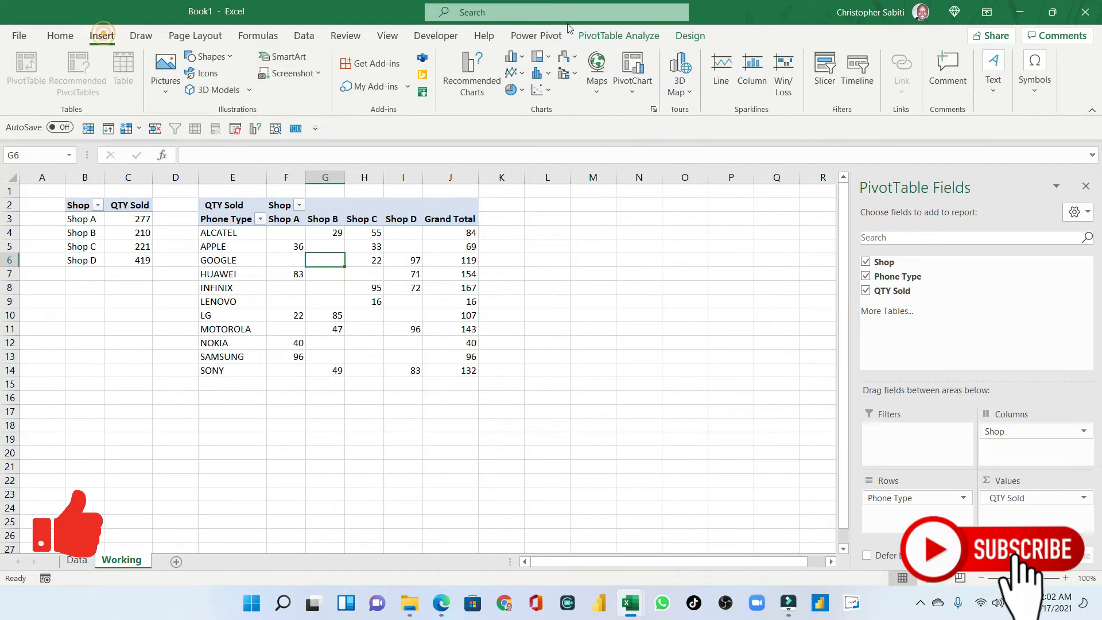
left_click(619, 36)
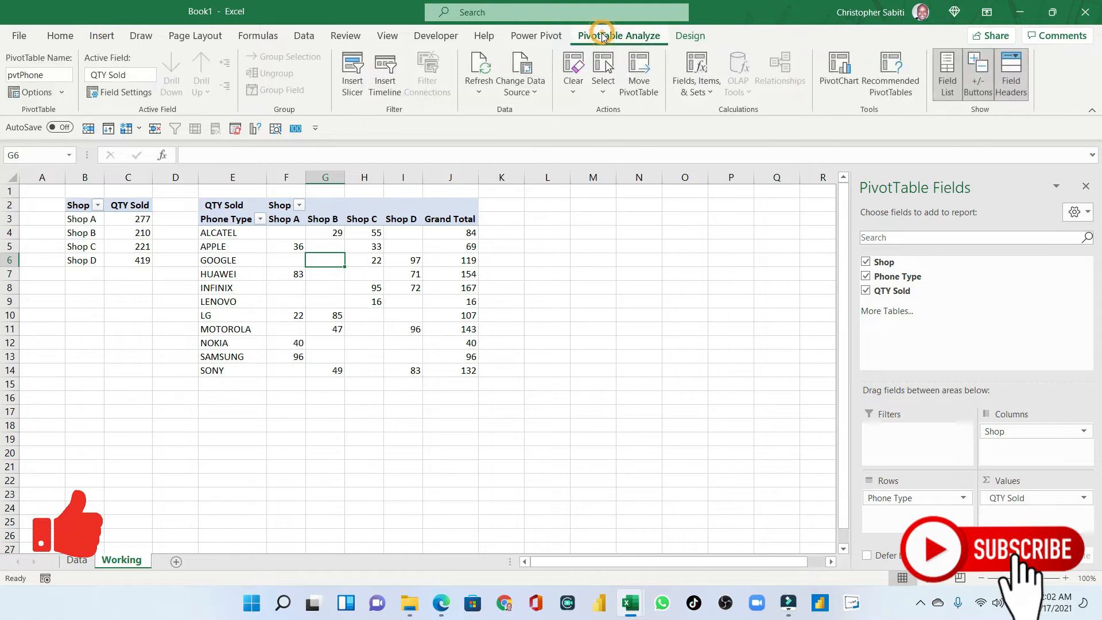
left_click(353, 75)
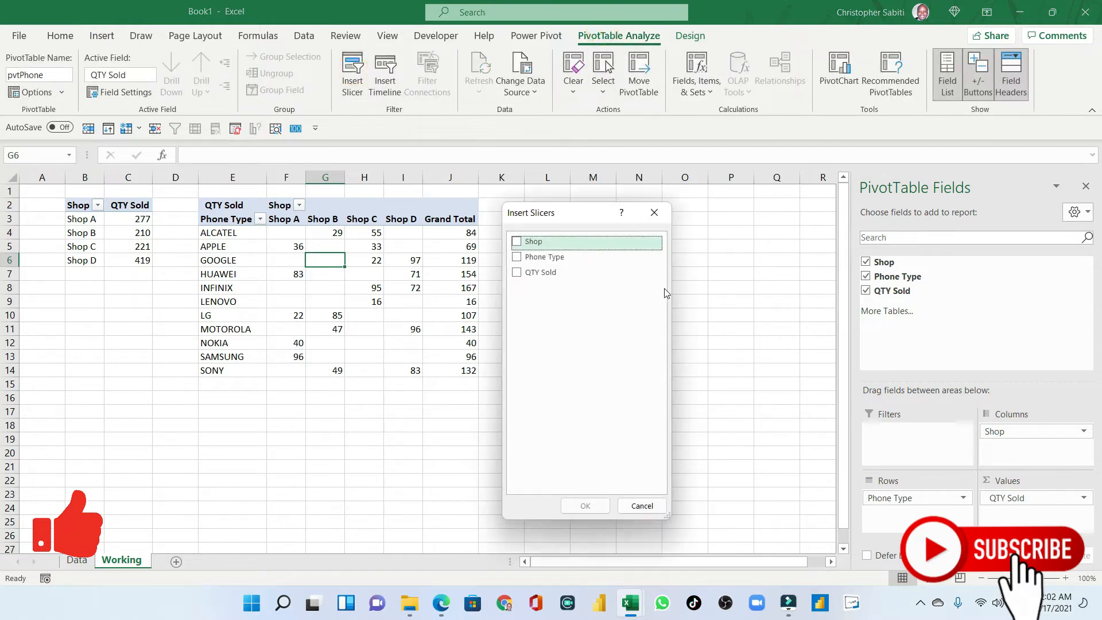
left_click(515, 245)
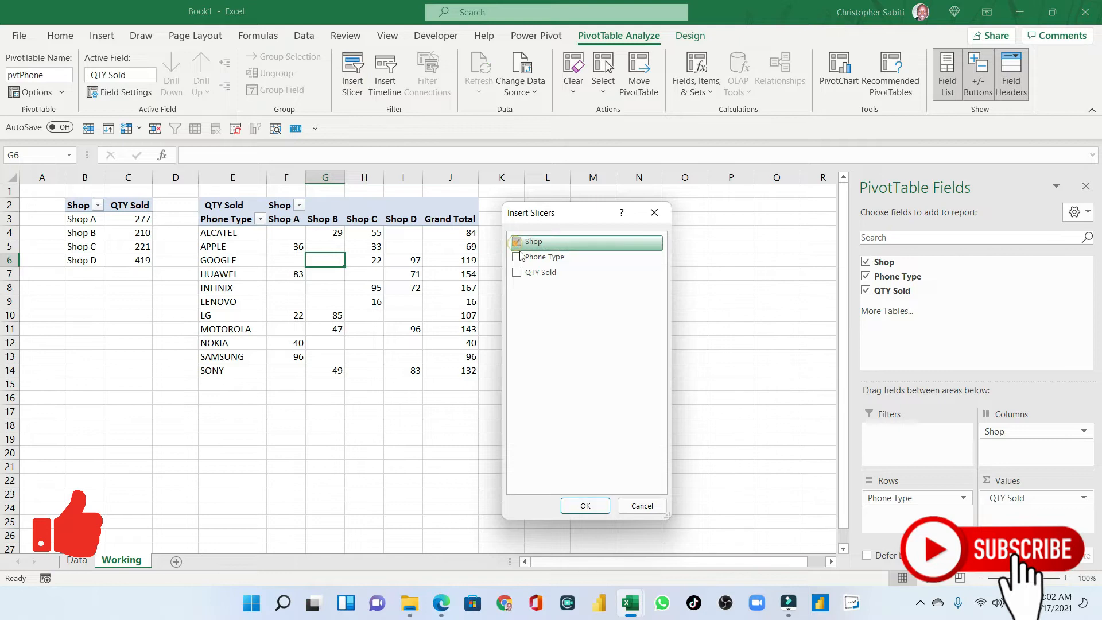
left_click(585, 507)
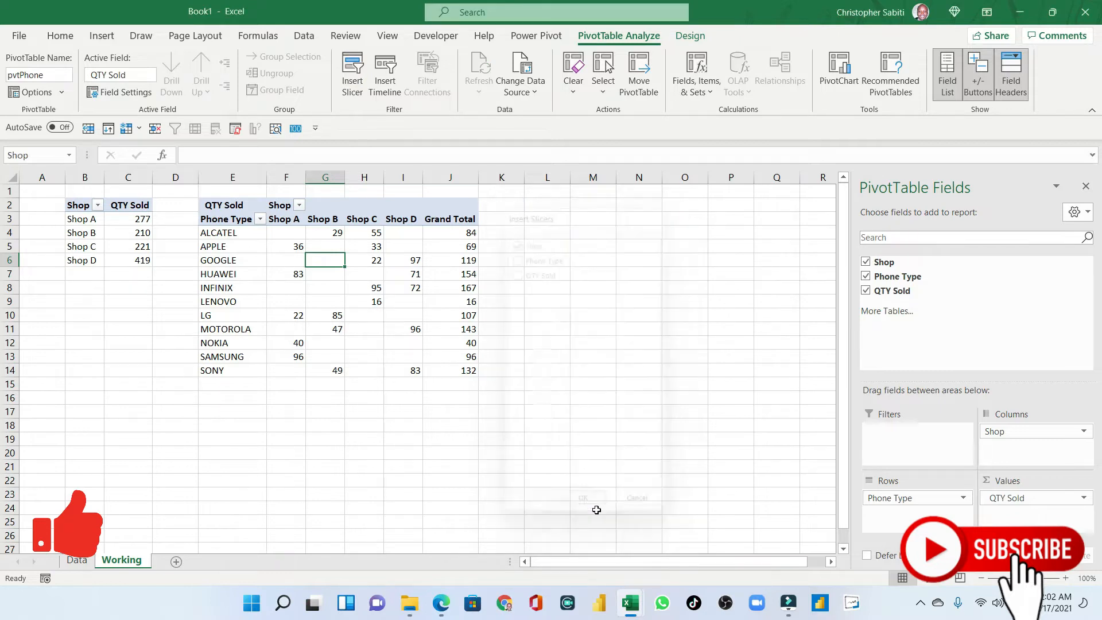
left_click_drag(449, 290, 579, 308)
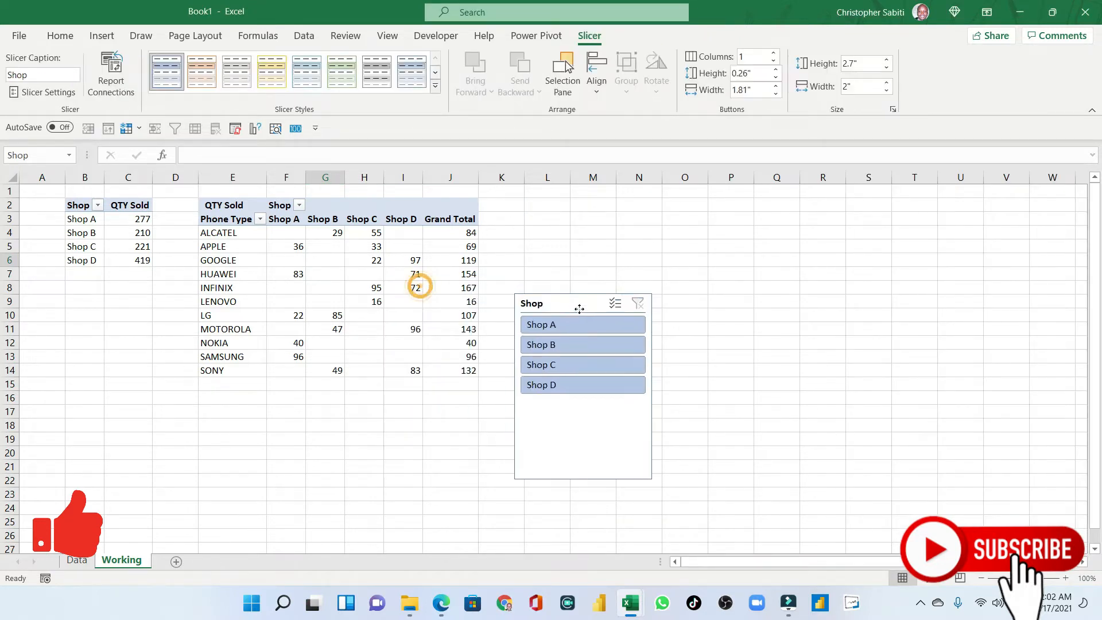